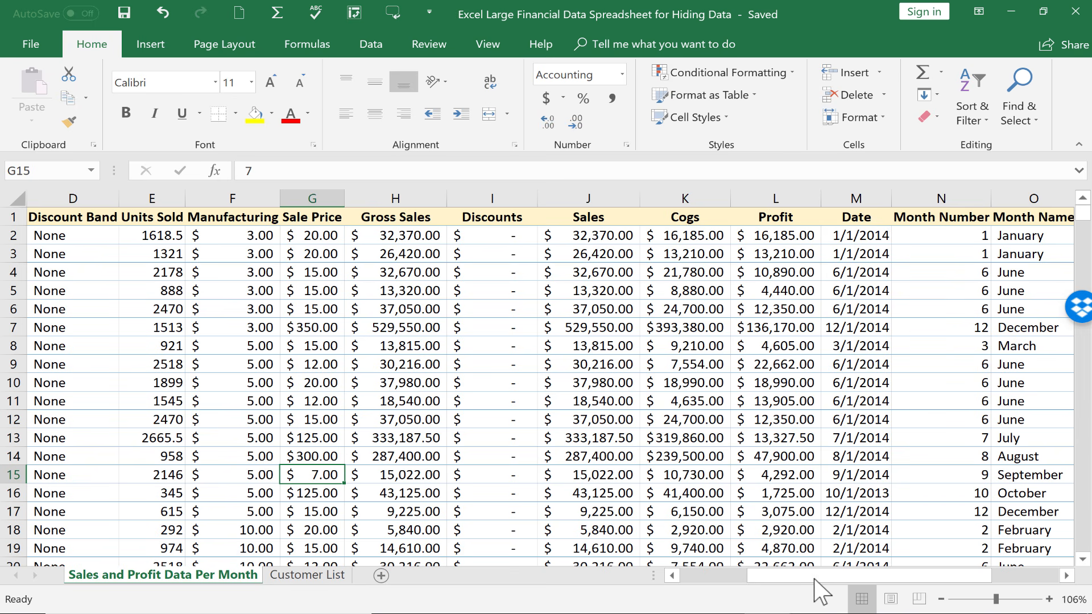
- Switch back and forth between the Sales and Profit Data Per Month and Customer List sheets
left_click_drag(815, 575, 881, 551)
scroll(831, 336, "down", 9)
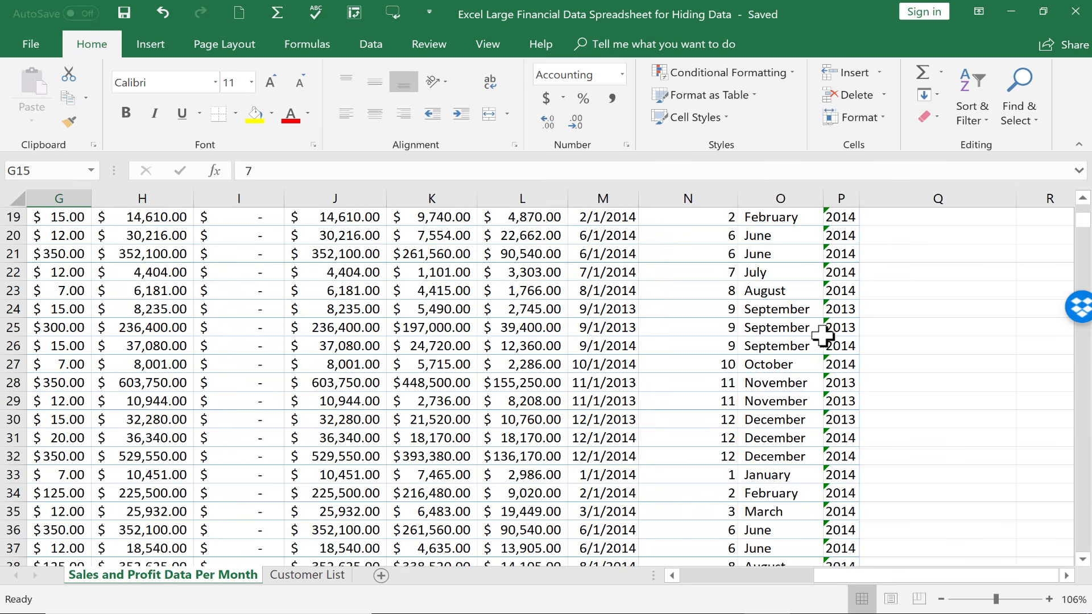
scroll(825, 338, "down", 7)
left_click_drag(847, 576, 743, 590)
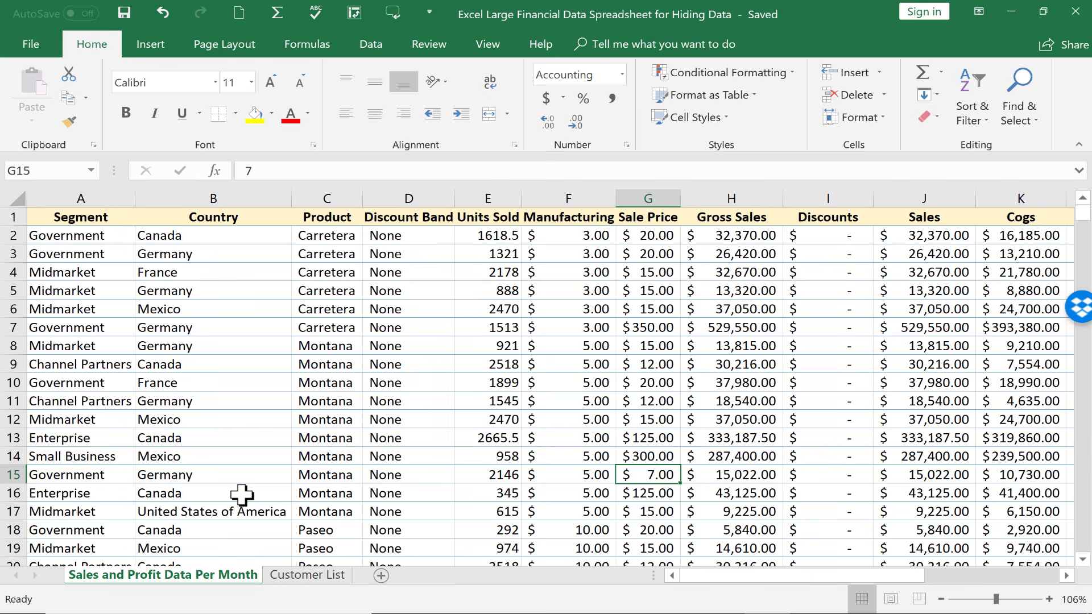
left_click(292, 576)
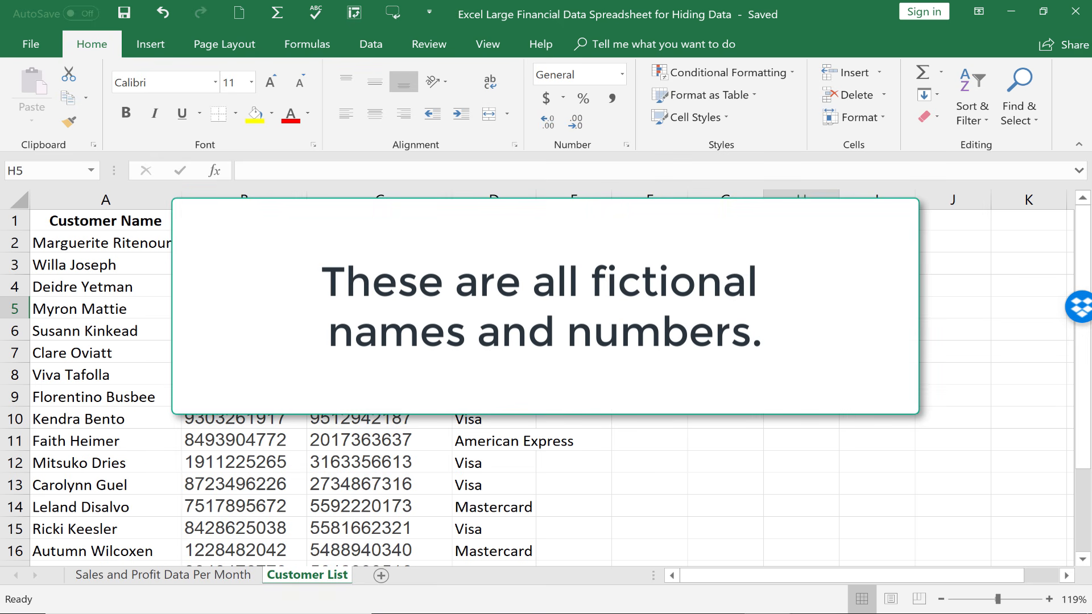
left_click(207, 583)
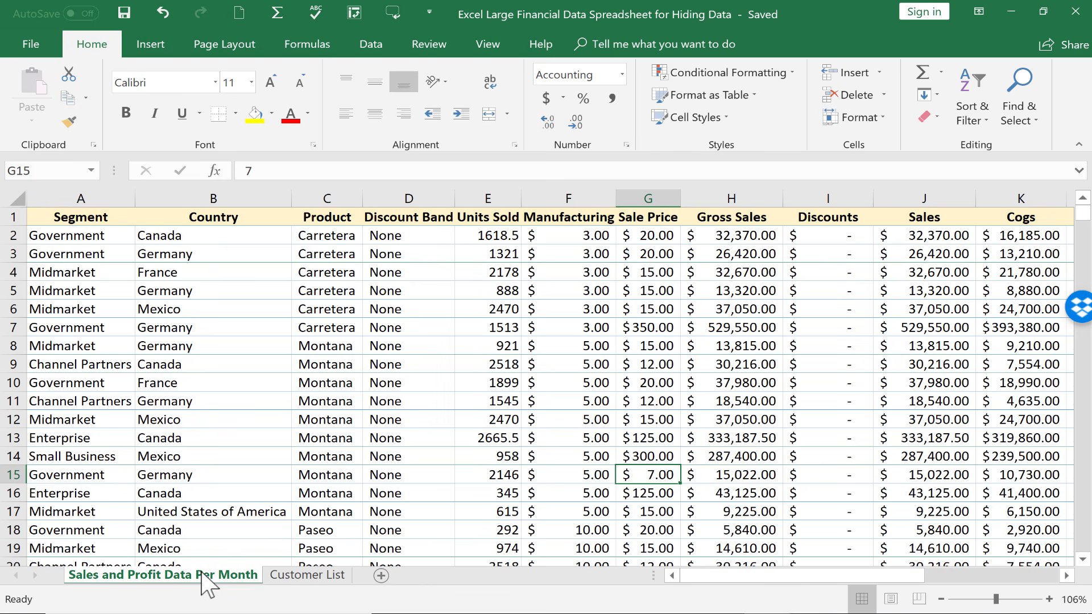
left_click(319, 576)
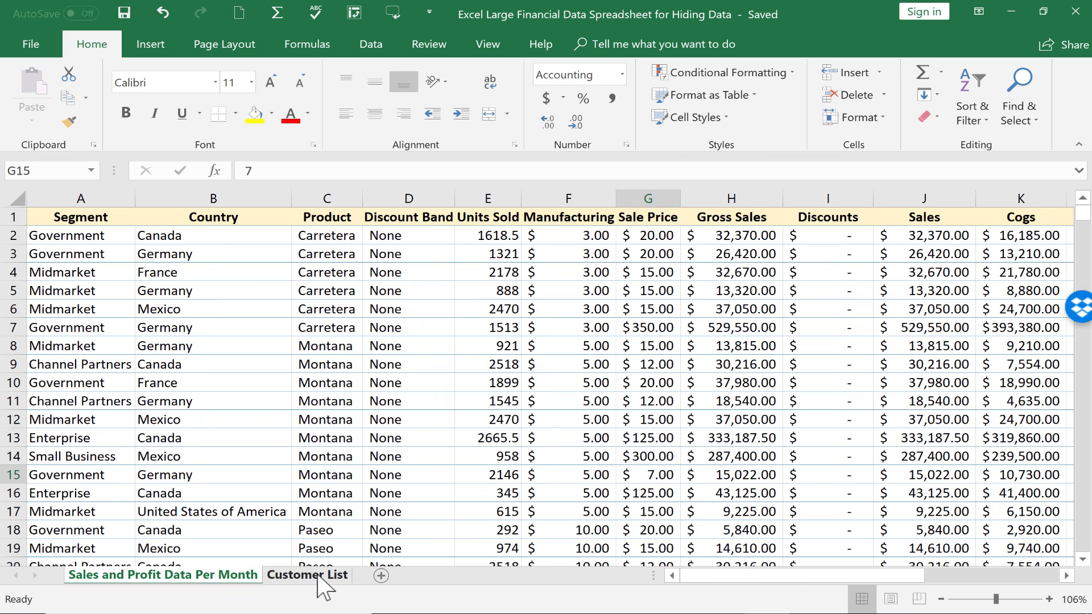
left_click(204, 576)
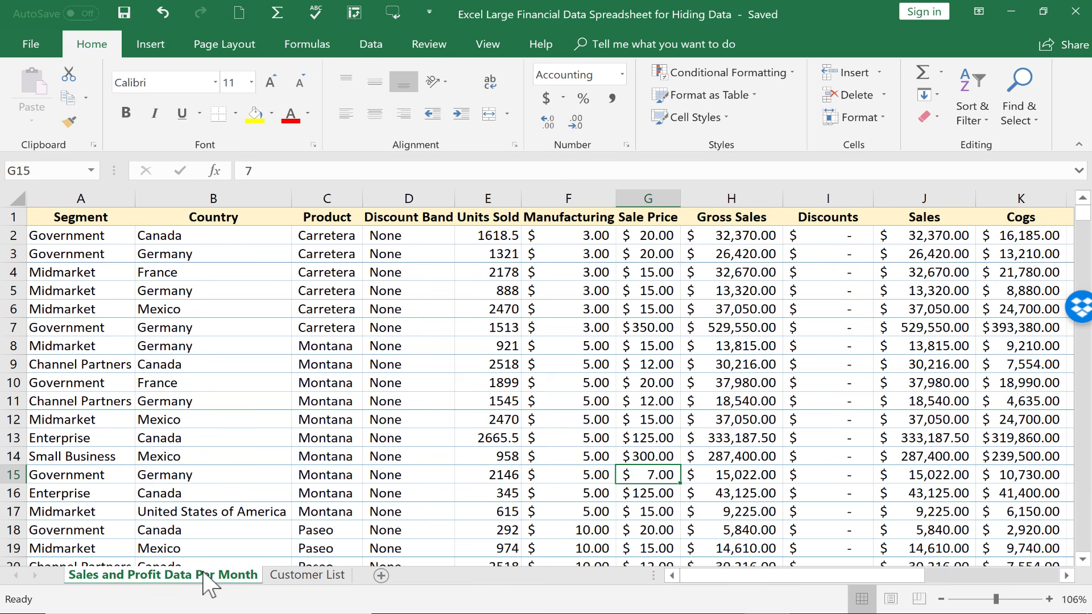
- Scroll through the sales sheet to review its rows of data
scroll(748, 228, "down", 1)
scroll(749, 225, "up", 1)
left_click_drag(893, 576, 938, 580)
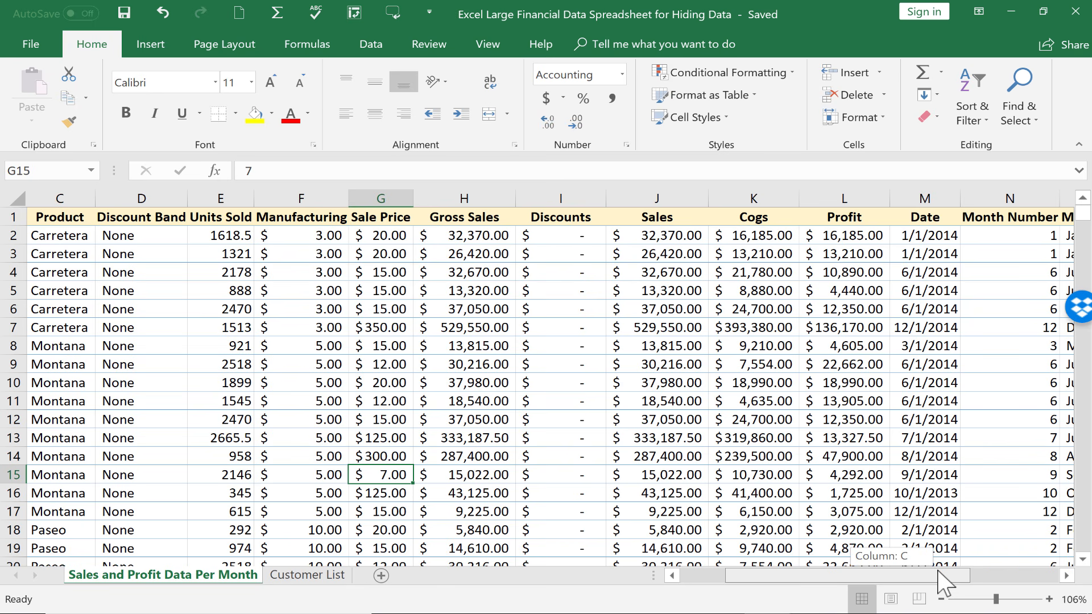
left_click_drag(938, 580, 765, 600)
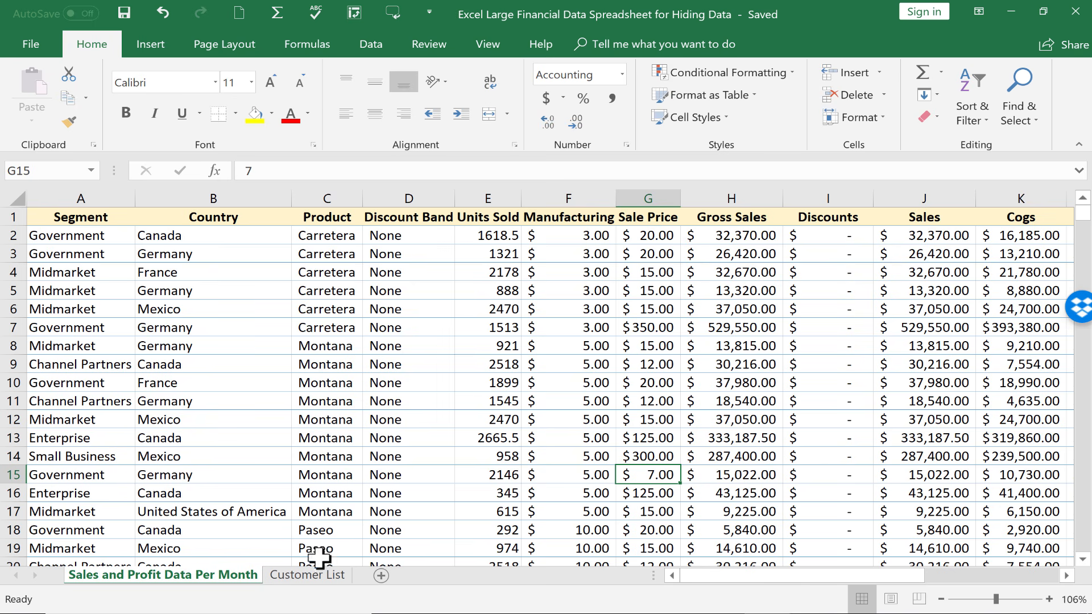
scroll(114, 349, "down", 1)
scroll(68, 337, "up", 1)
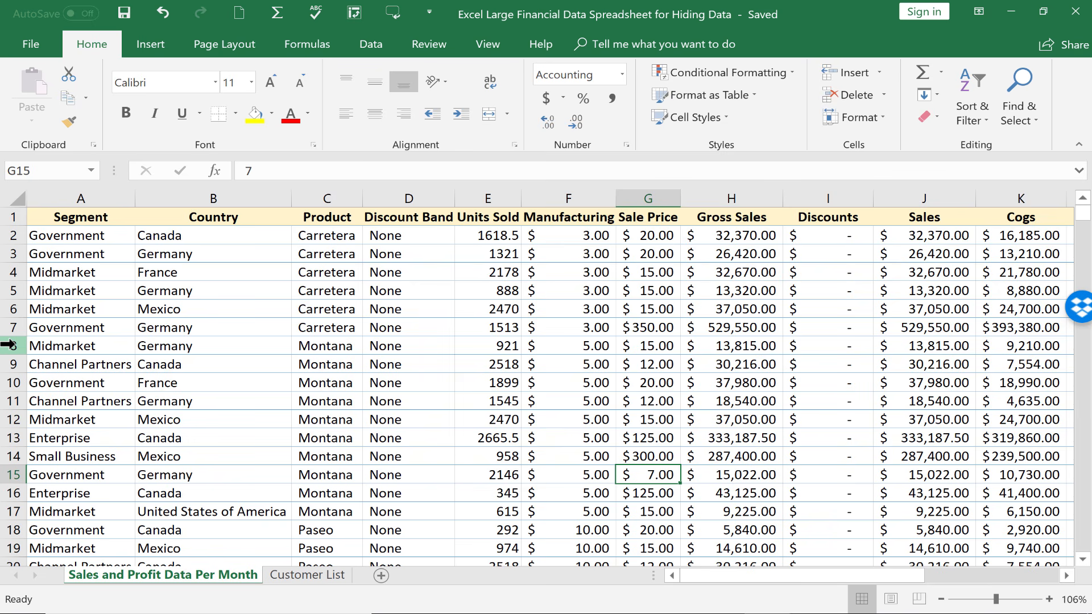
scroll(12, 341, "down", 1)
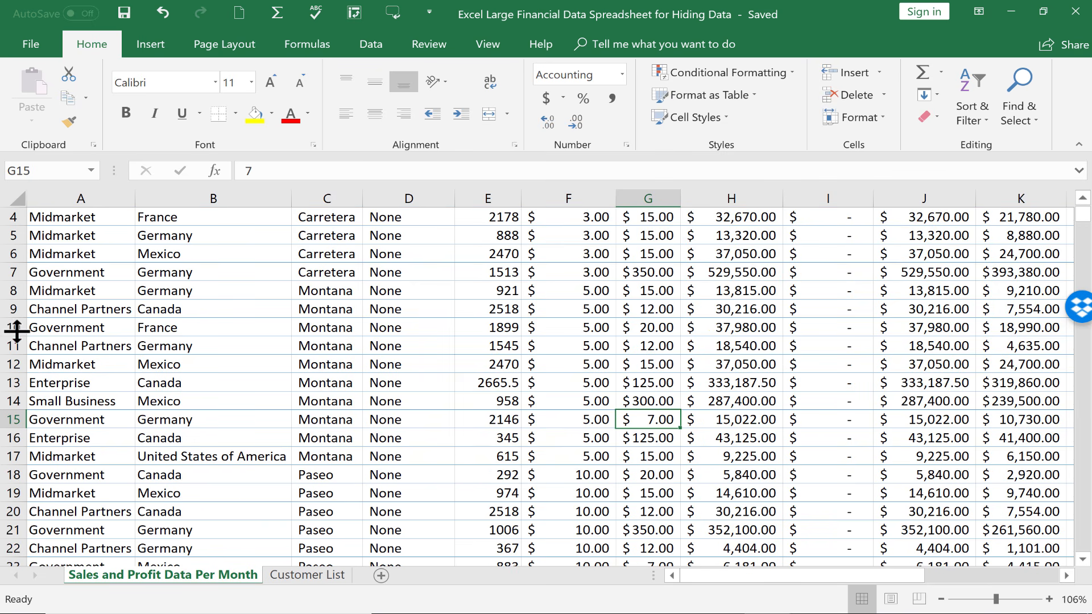
- Select the row headers 8 through 17 and hide those rows
left_click(7, 291)
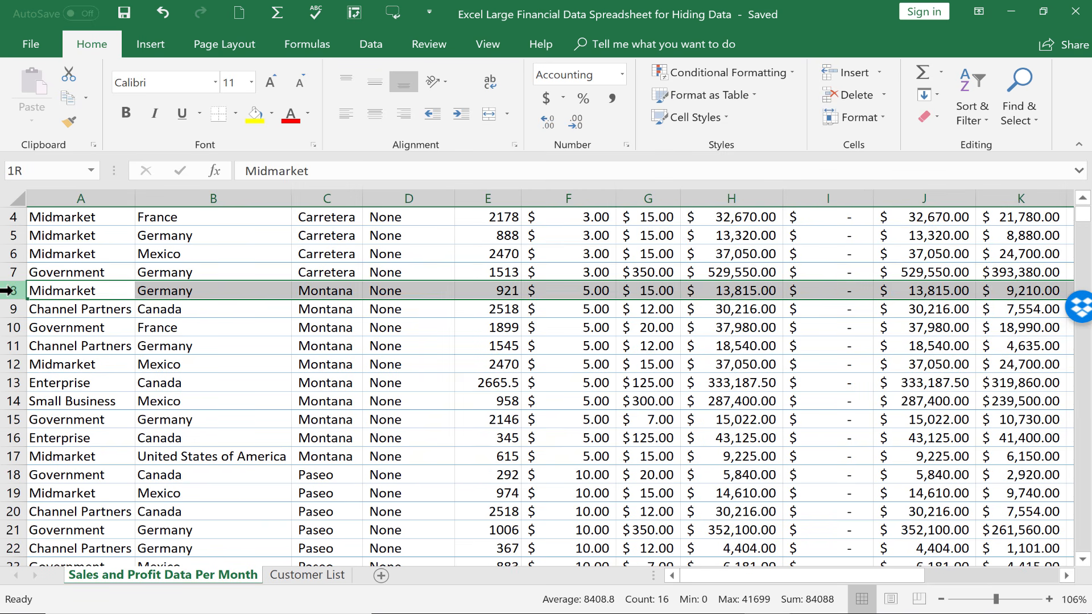
left_click_drag(7, 291, 8, 458)
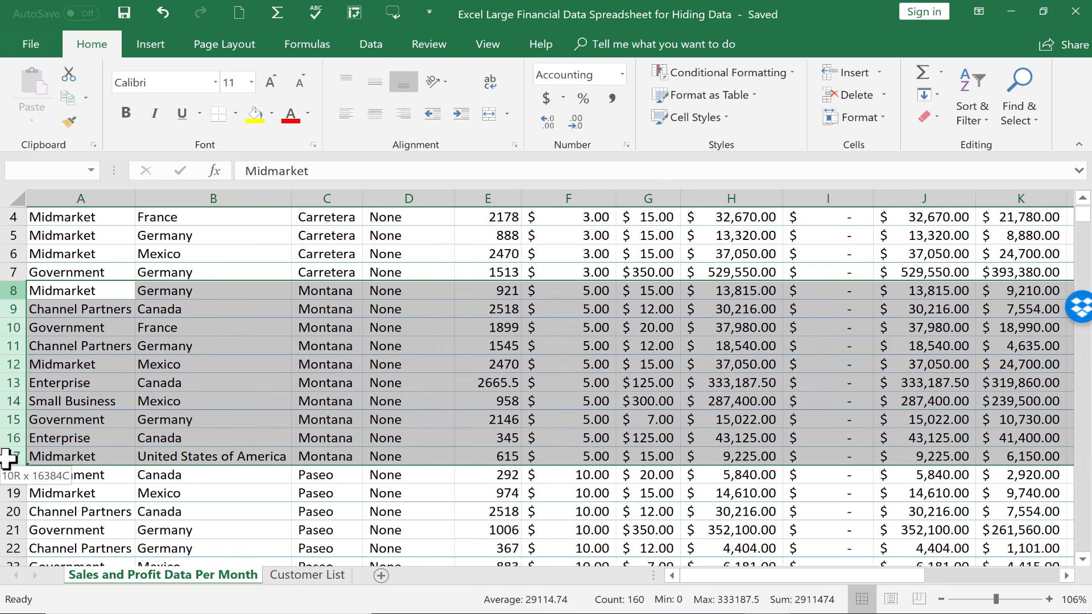
left_click_drag(8, 458, 3, 456)
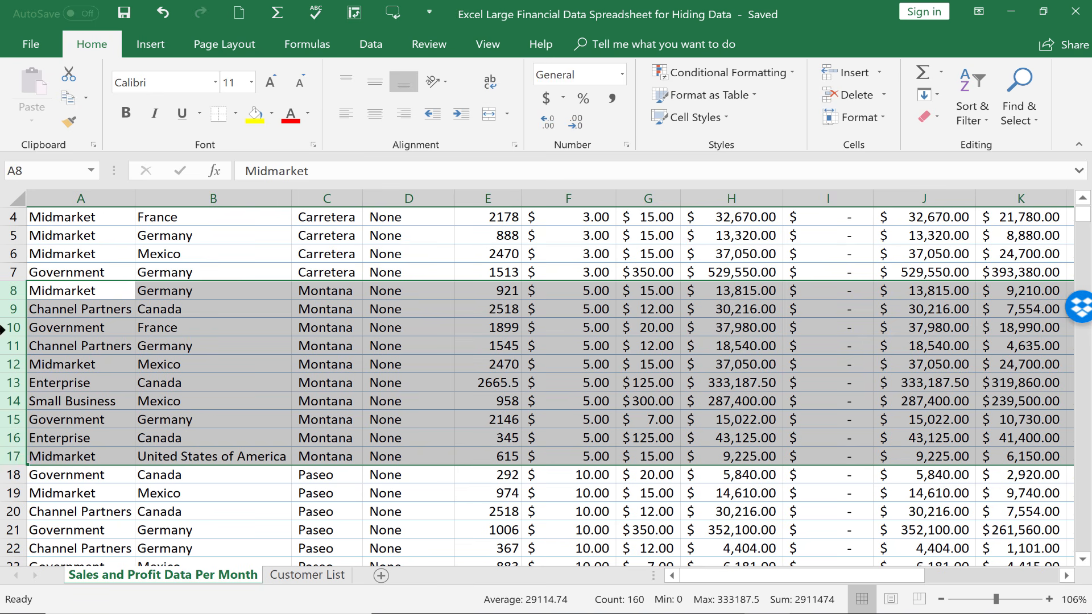
right_click(14, 383)
left_click(48, 349)
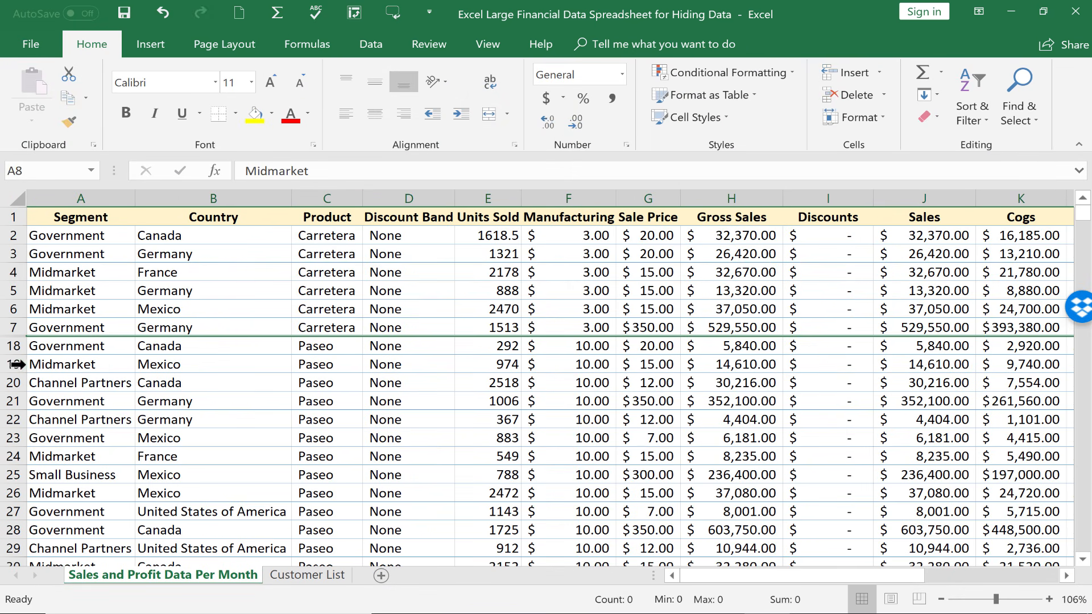
- Zoom the sales sheet to 172% and scroll to confirm row 7 runs into row 18
left_click_drag(996, 599, 1007, 599)
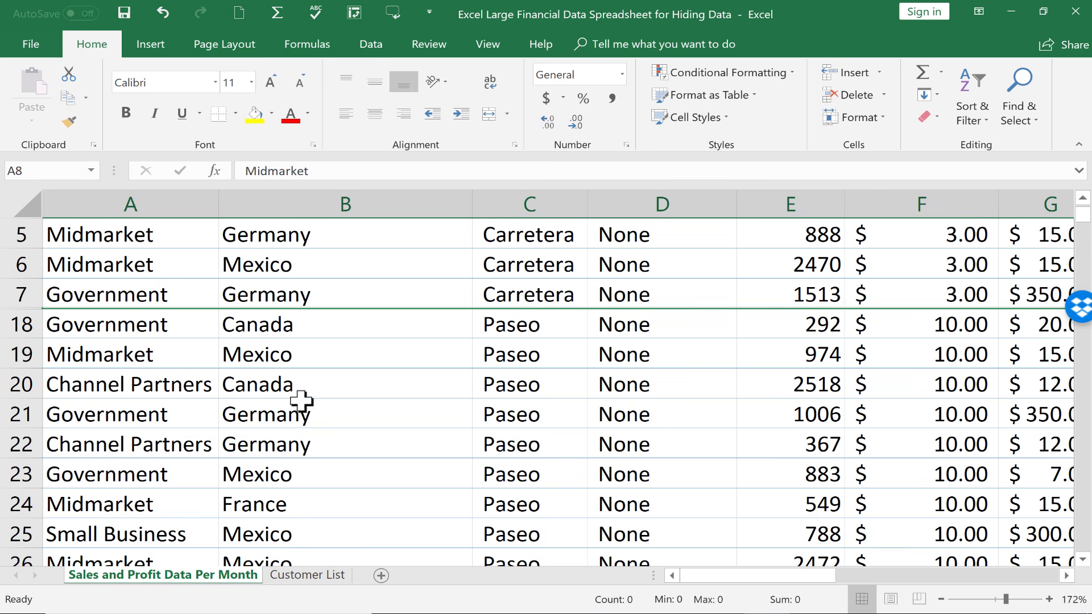
scroll(335, 438, "up", 2)
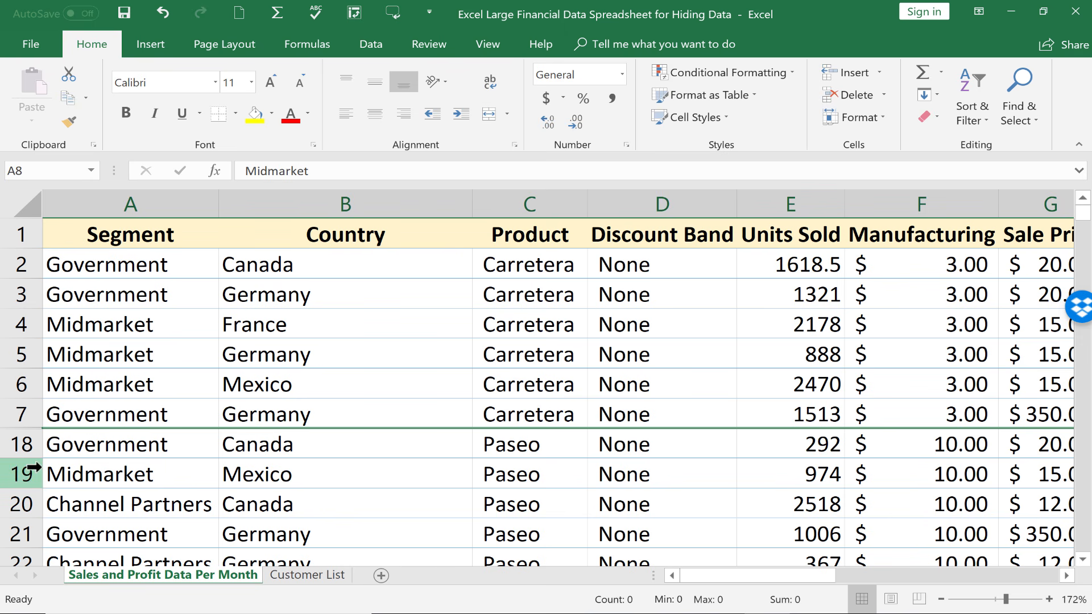
scroll(23, 444, "down", 2)
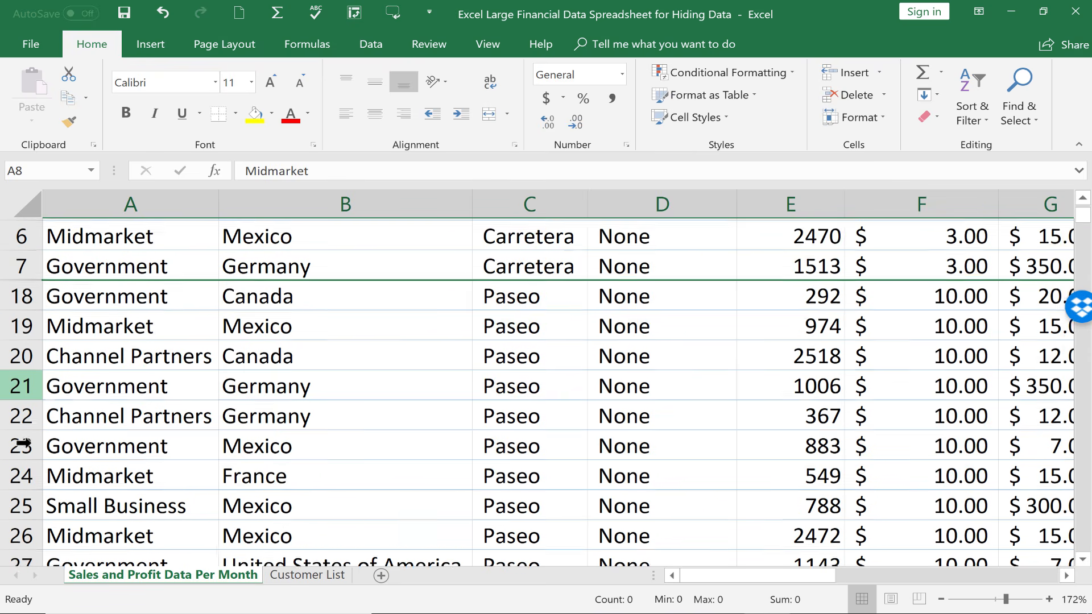
scroll(23, 432, "up", 1)
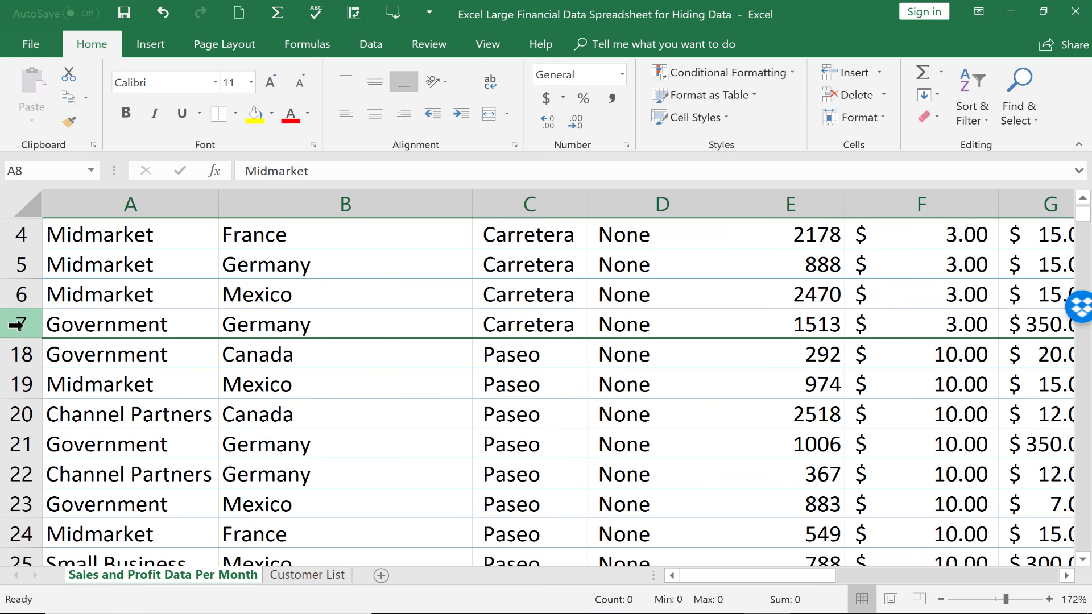
scroll(34, 432, "up", 1)
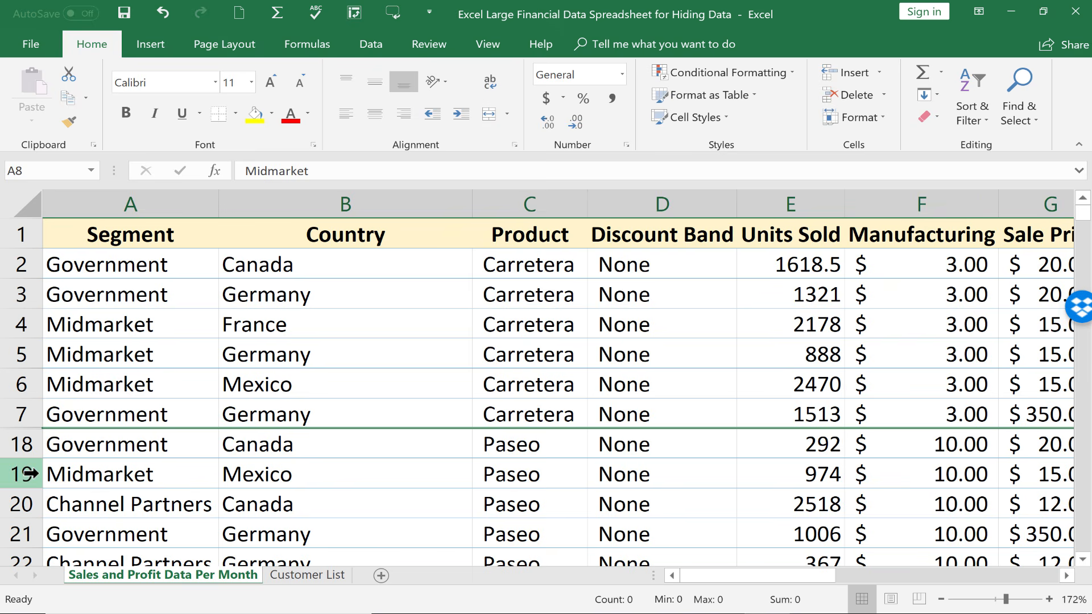
scroll(28, 473, "down", 1)
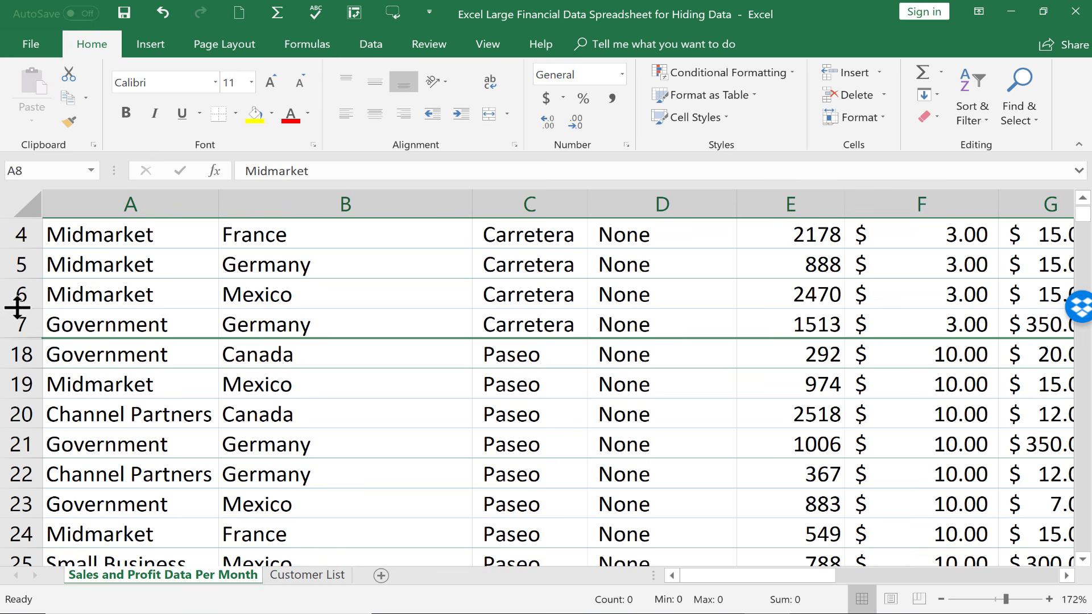
- Select rows 7–19 and unhide rows 8–17, then scroll right toward column L
left_click_drag(11, 317, 17, 373)
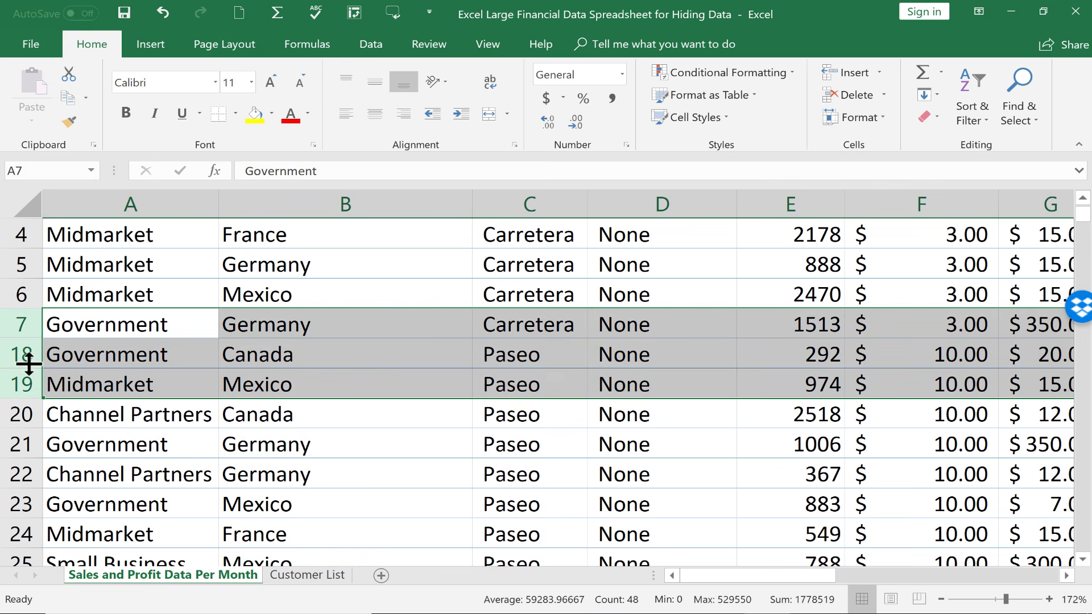
right_click(27, 362)
left_click(73, 346)
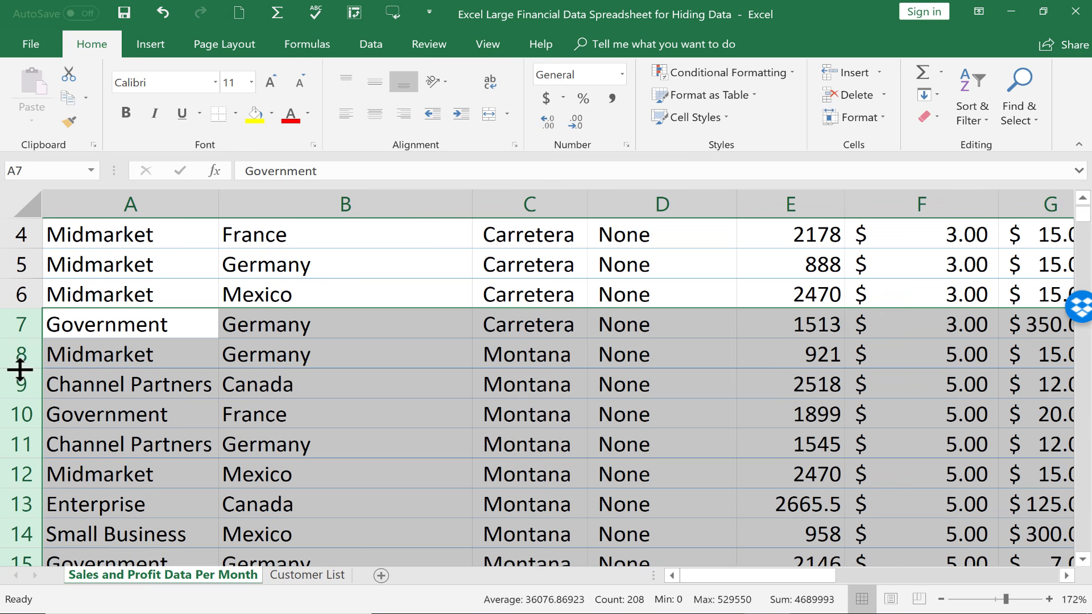
right_click(20, 370)
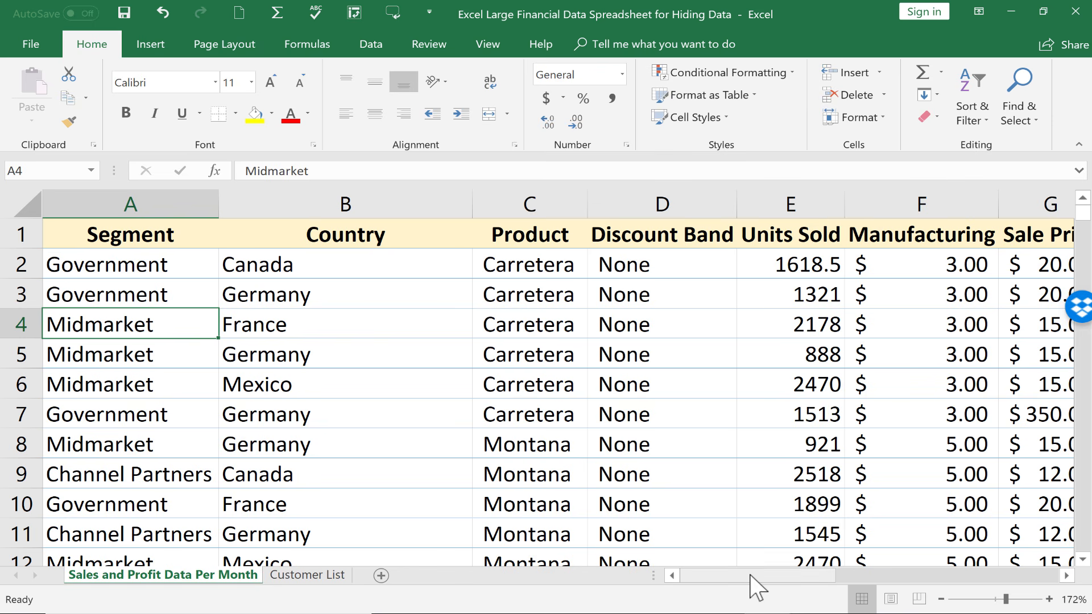
left_click_drag(750, 575, 884, 549)
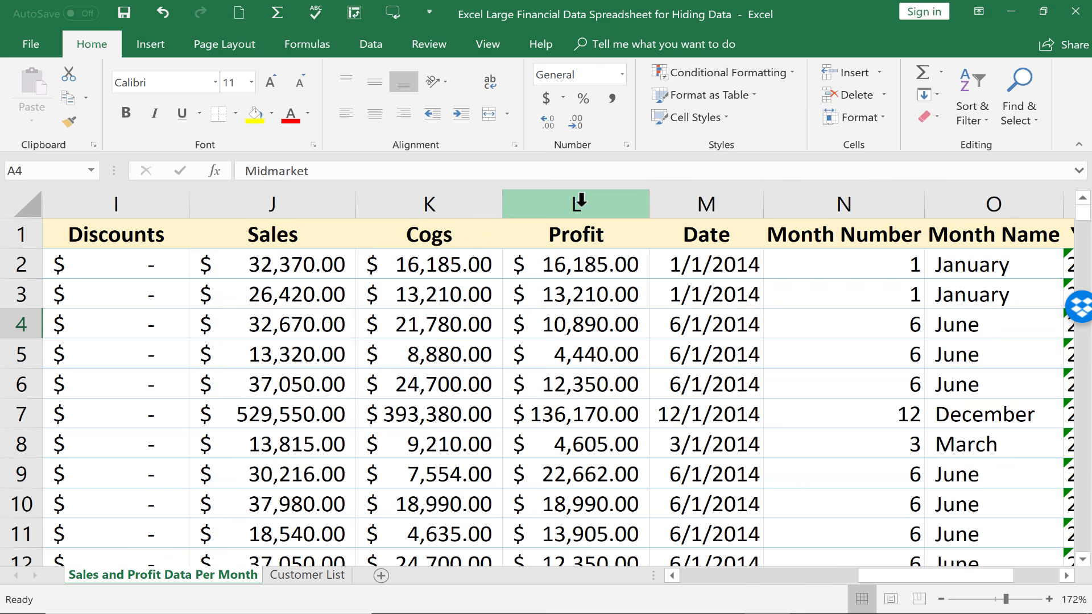
- Hide the Profit column L from its header menu, then display the Customer List sheet
left_click(579, 202)
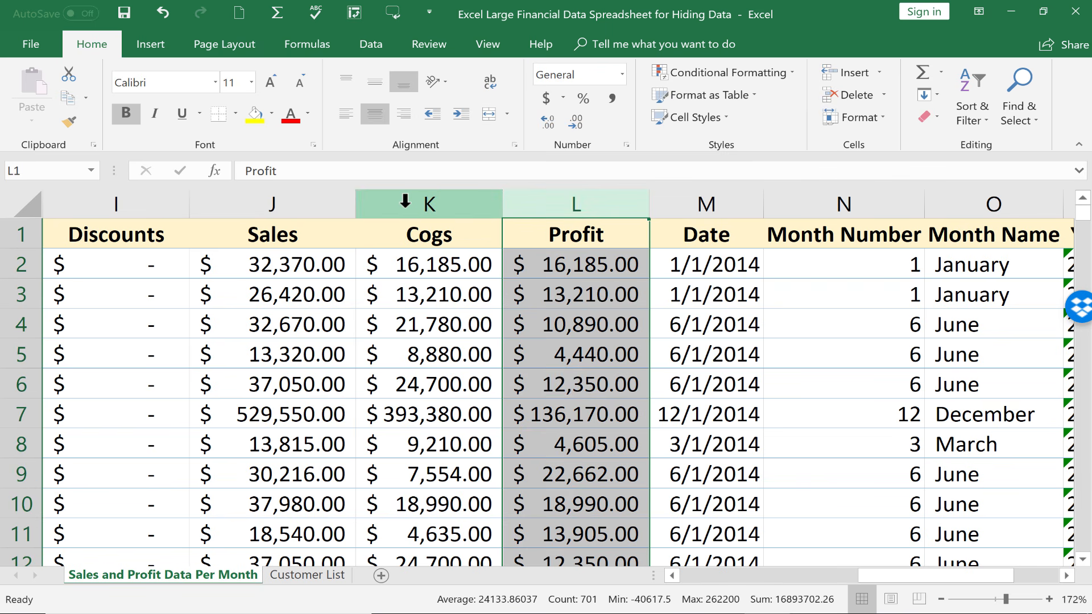
left_click_drag(407, 202, 763, 215)
left_click(578, 196)
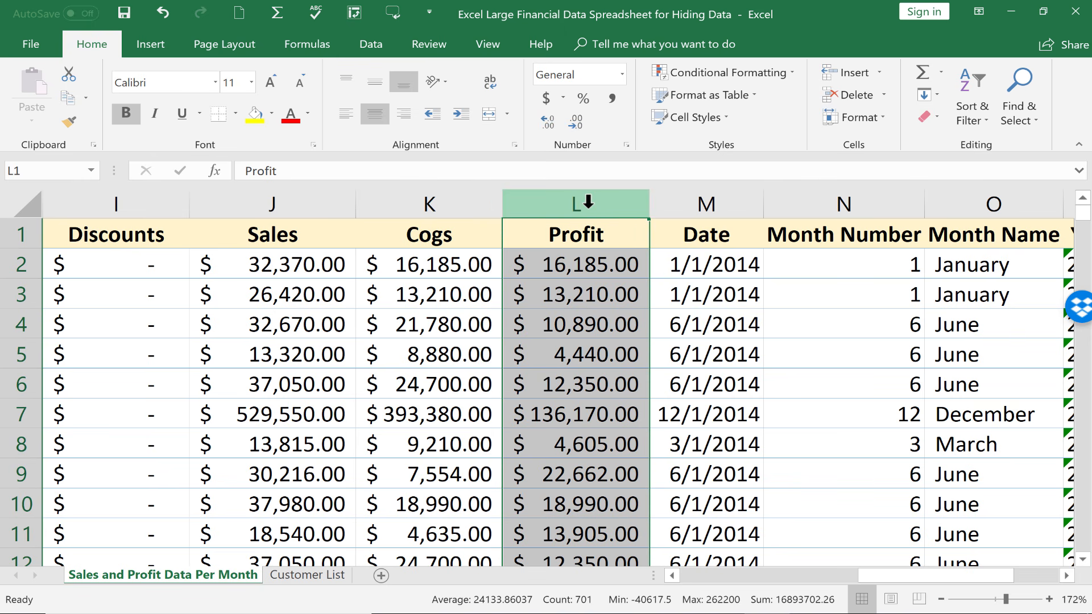
right_click(585, 202)
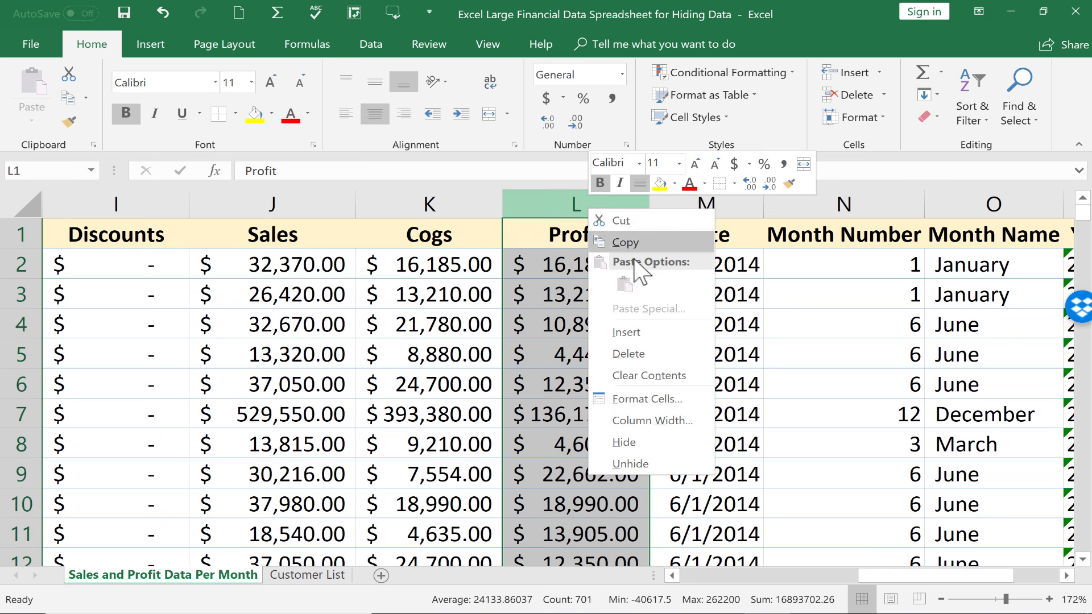
left_click(624, 442)
scroll(383, 475, "down", 1)
scroll(382, 475, "left", 2)
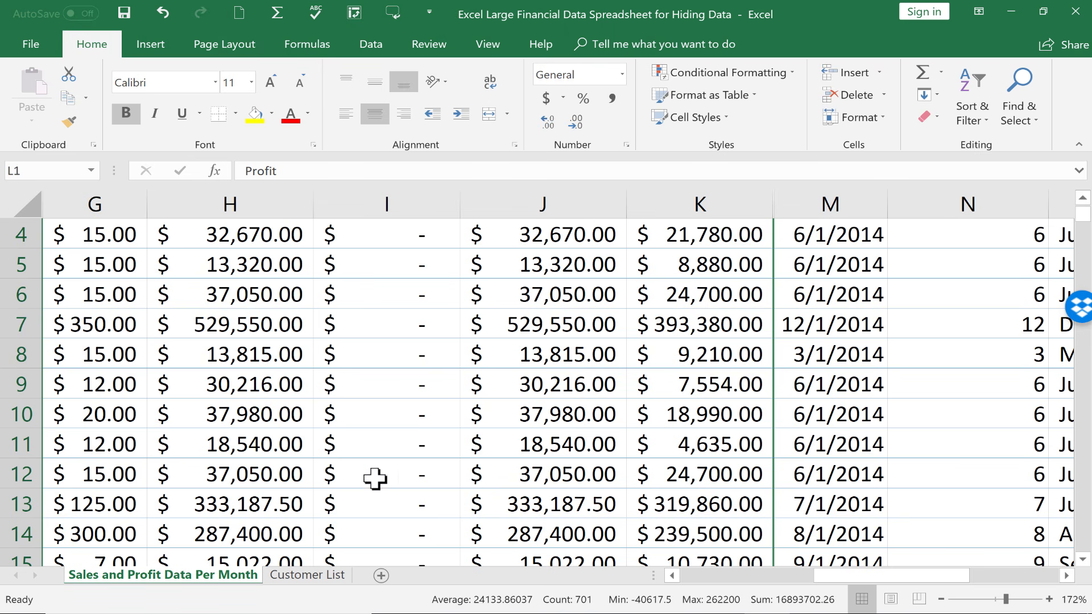
left_click(327, 575)
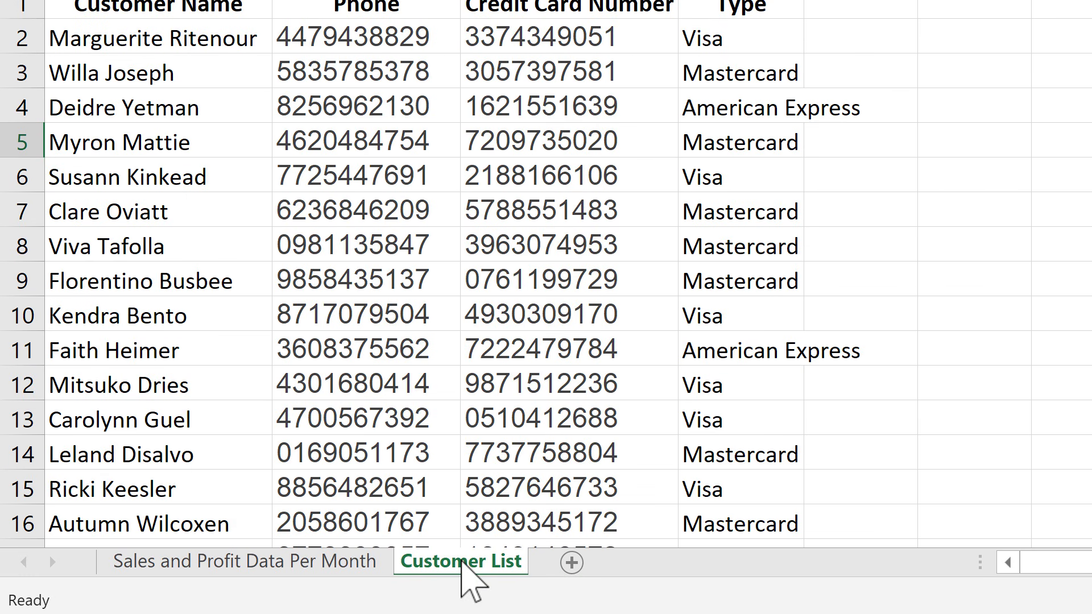
- Hide the Customer List sheet from its tab menu, leaving only the sales tab
right_click(462, 560)
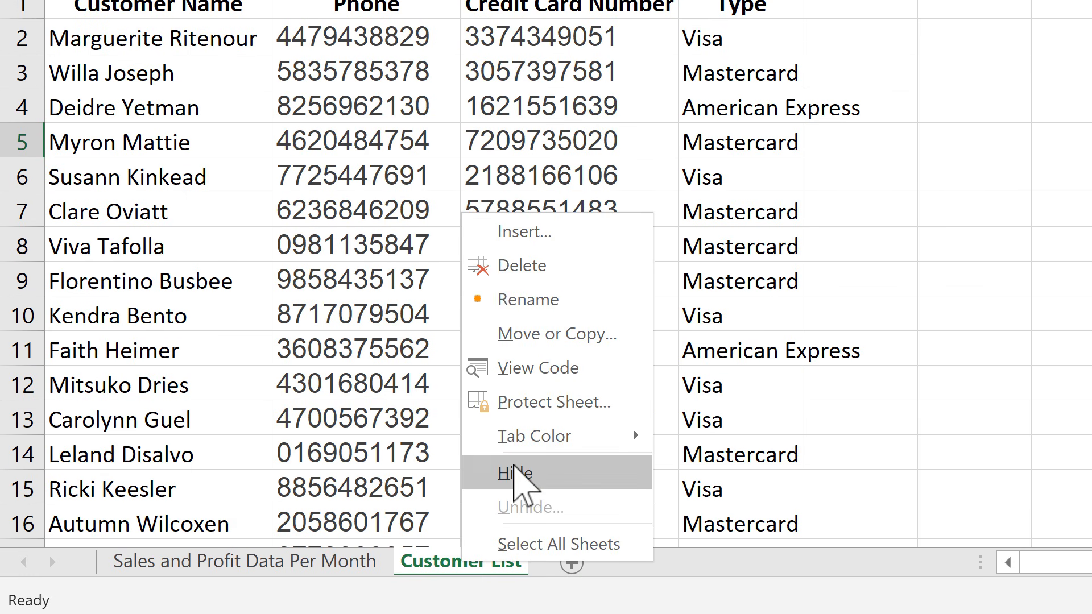
left_click(515, 473)
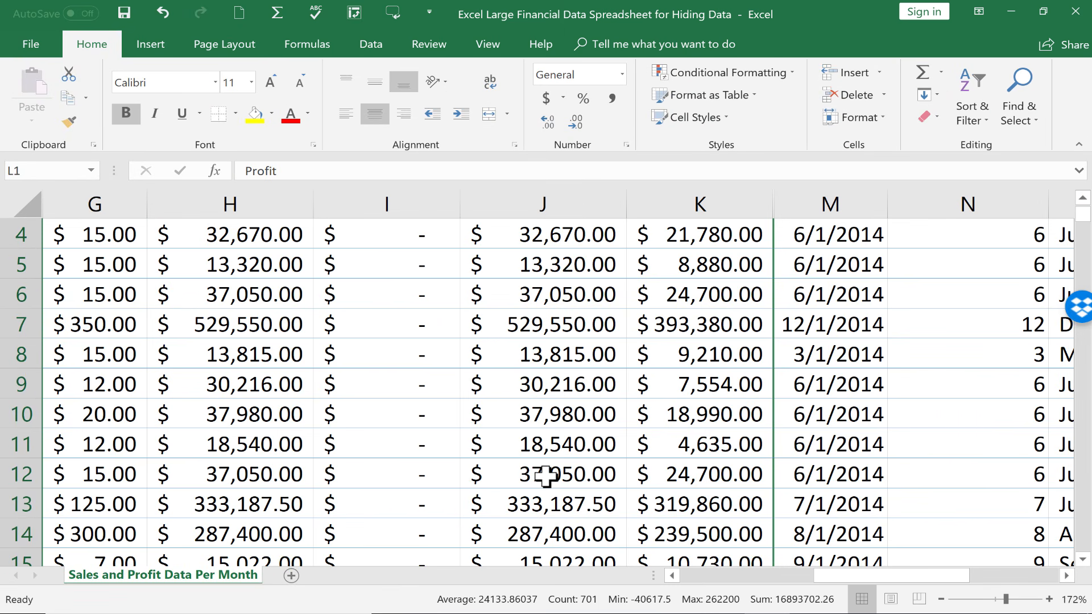
scroll(718, 273, "down", 1)
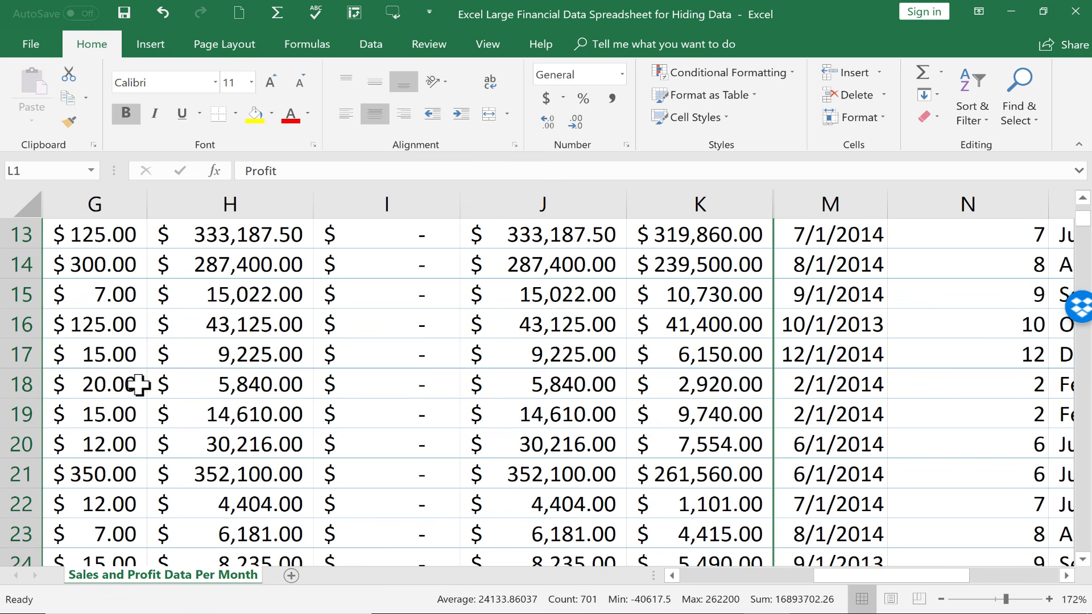
left_click_drag(717, 201, 858, 202)
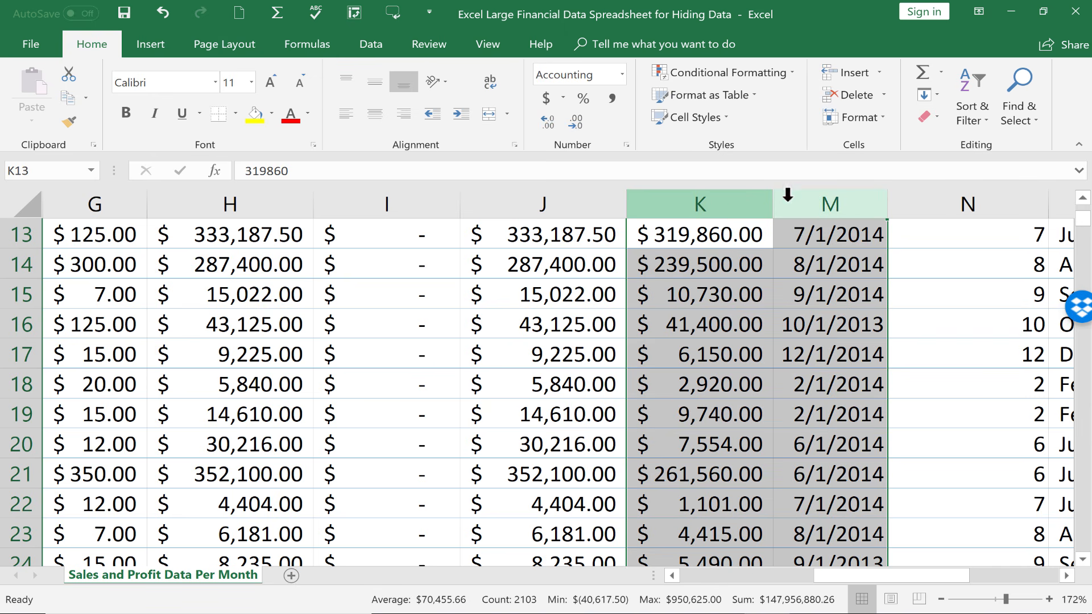
right_click(812, 207)
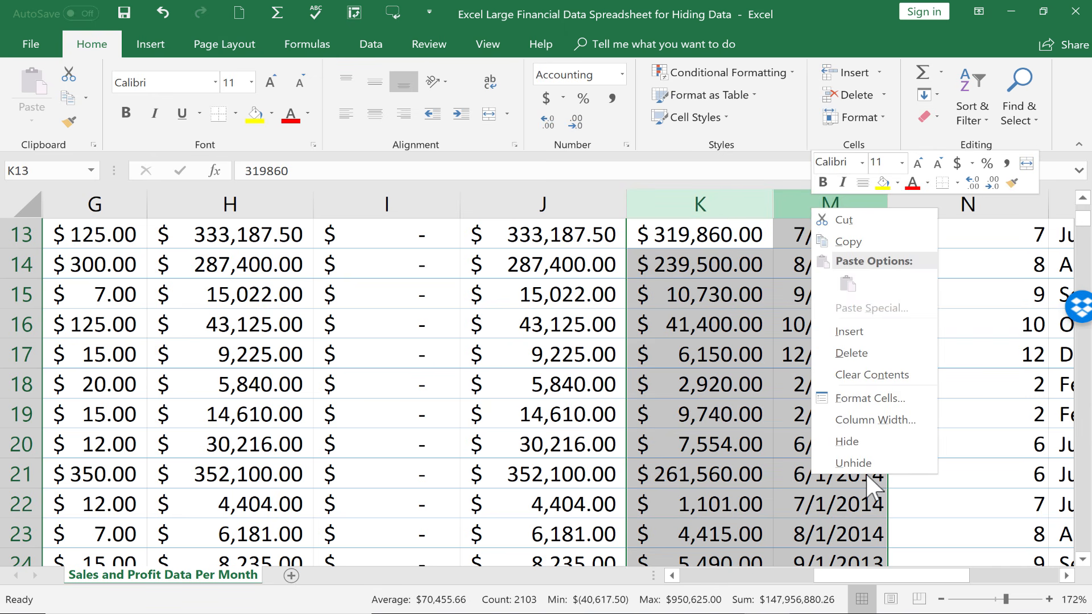
key("Escape")
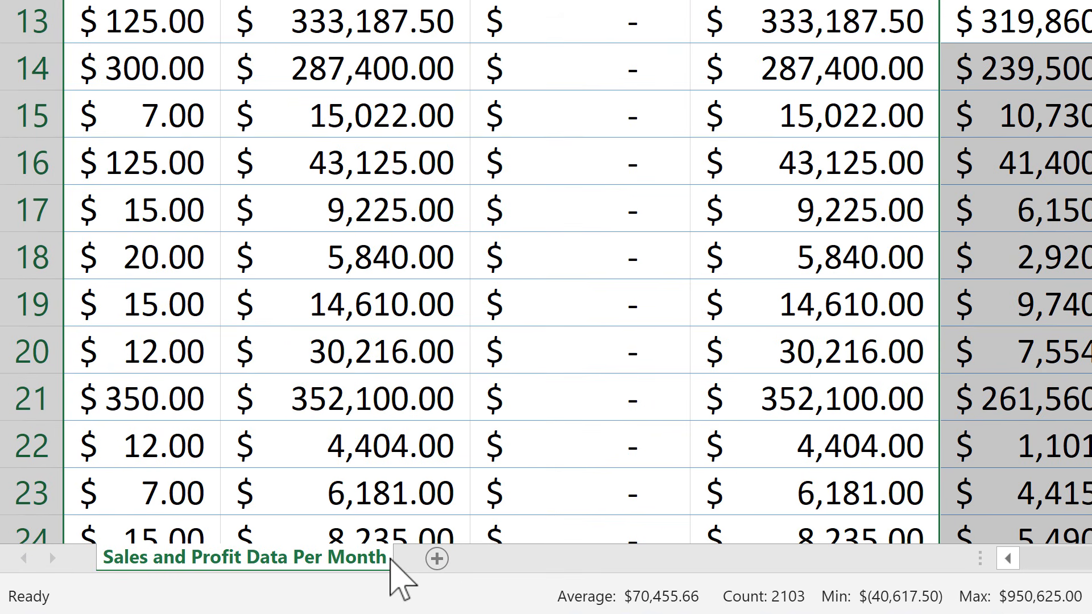
- Restore the Customer List sheet from the list of hidden sheets
right_click(349, 561)
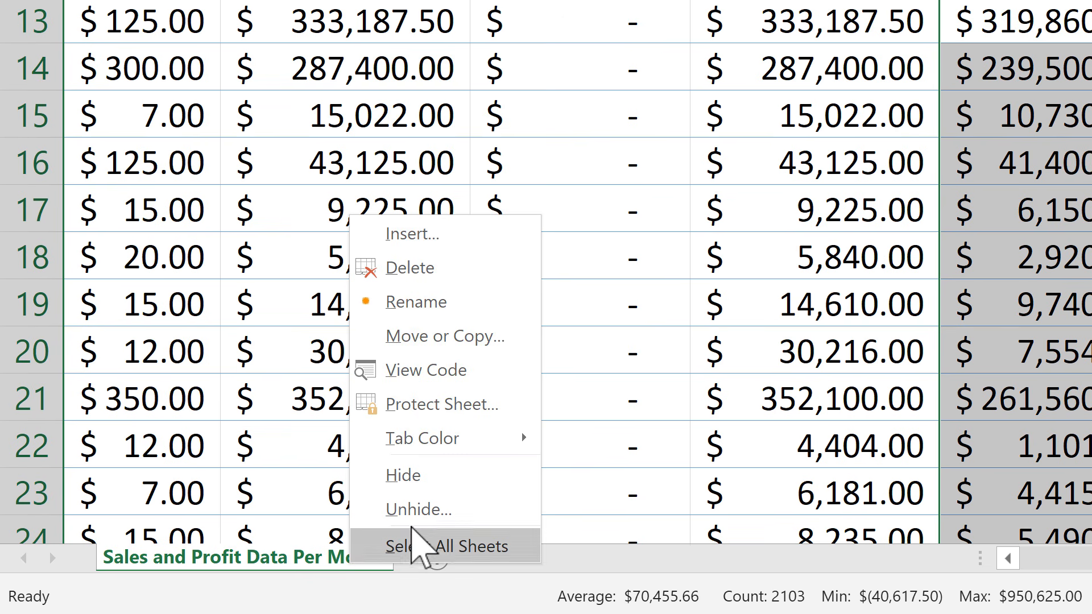
left_click(419, 512)
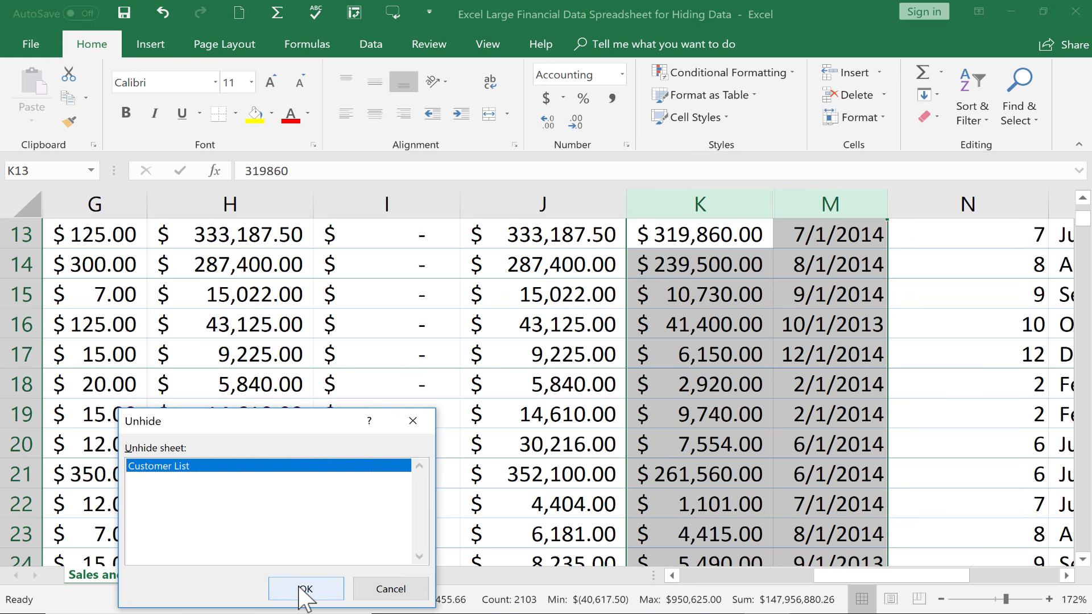
left_click(305, 588)
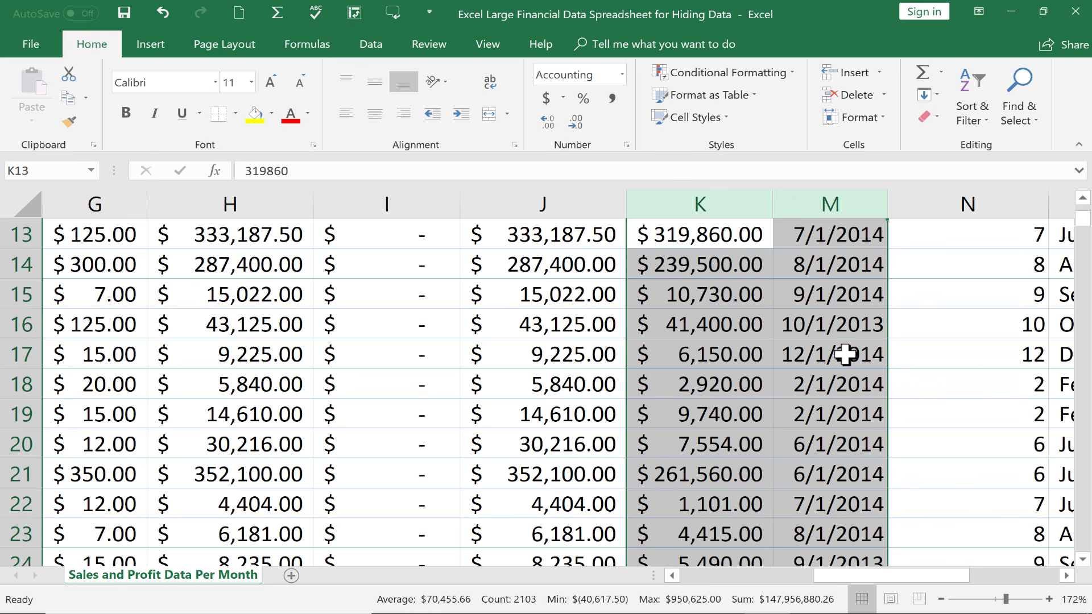
- Select columns K through M around hidden column L and dismiss their menu unchanged
left_click(790, 363)
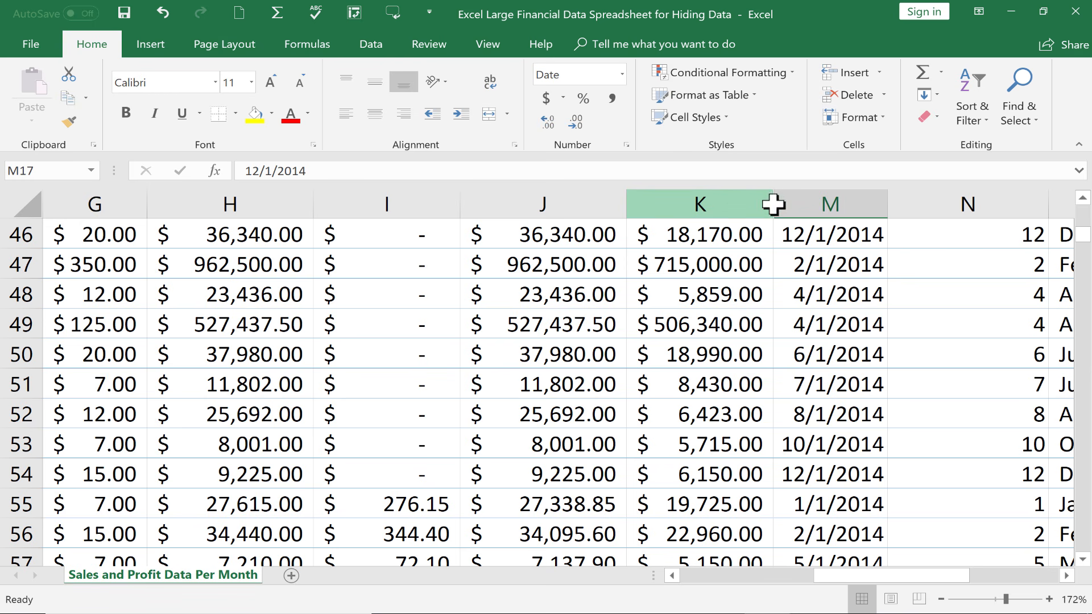
left_click_drag(735, 208, 850, 199)
right_click(756, 206)
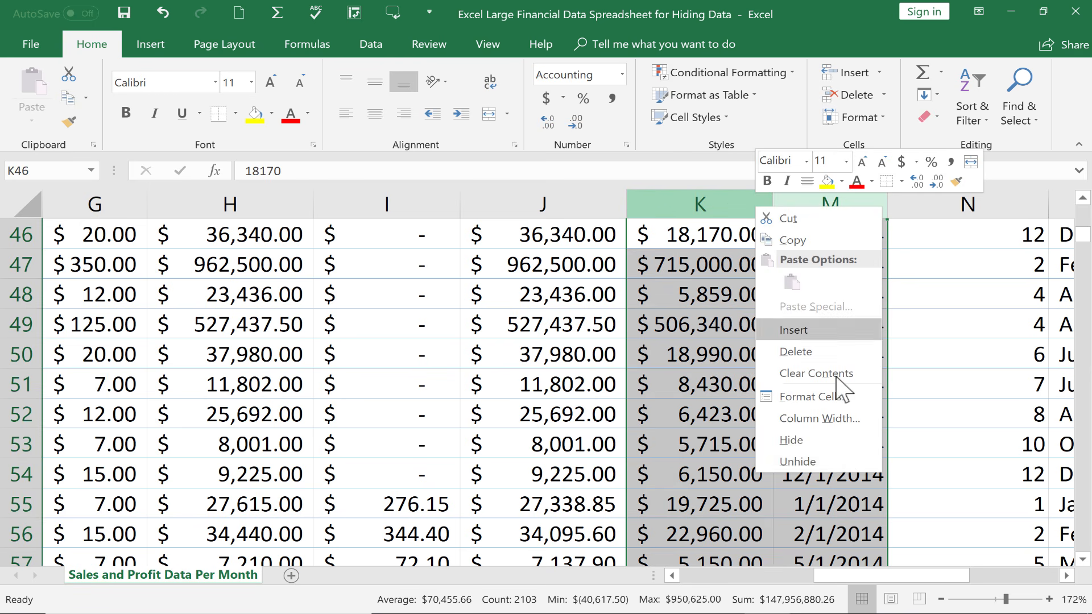
left_click(222, 577)
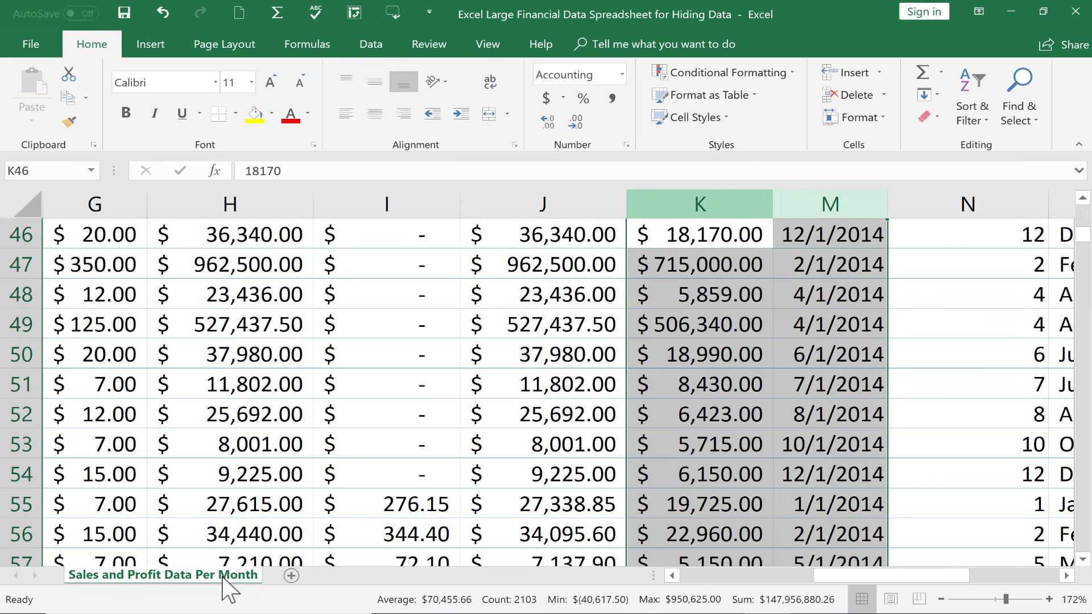
- Check the sheet-tab menu without changes, clear the selection and scroll to the top
right_click(222, 579)
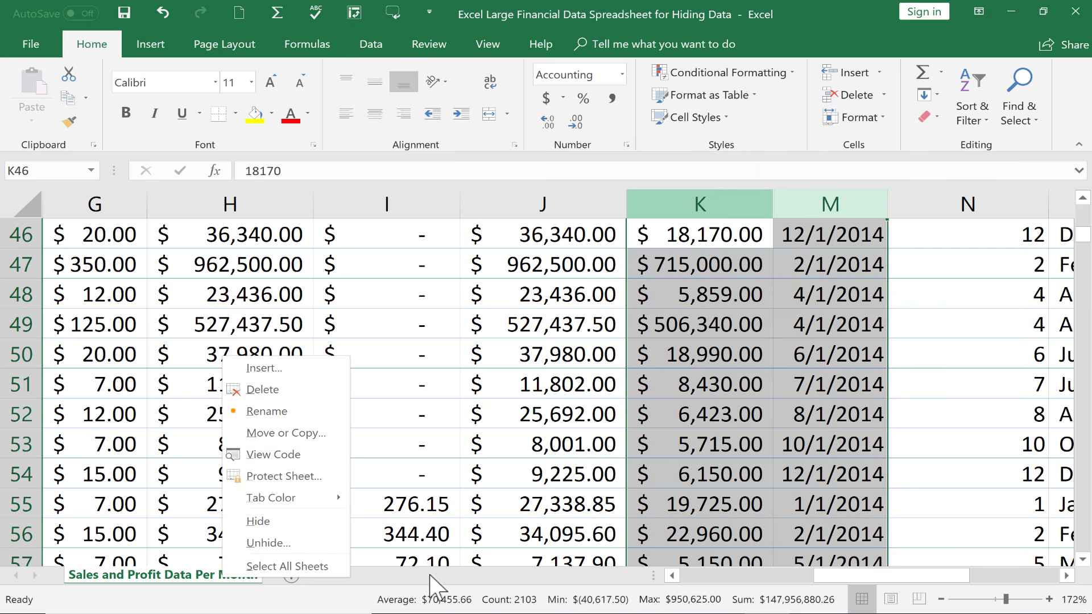
left_click(504, 571)
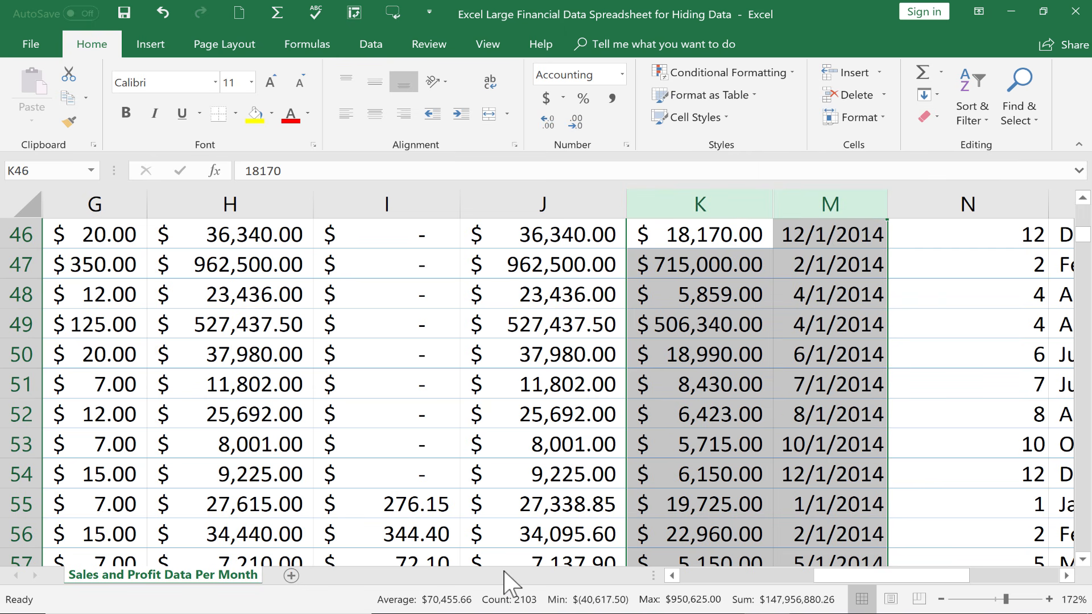
left_click(456, 385)
scroll(455, 387, "up", 3)
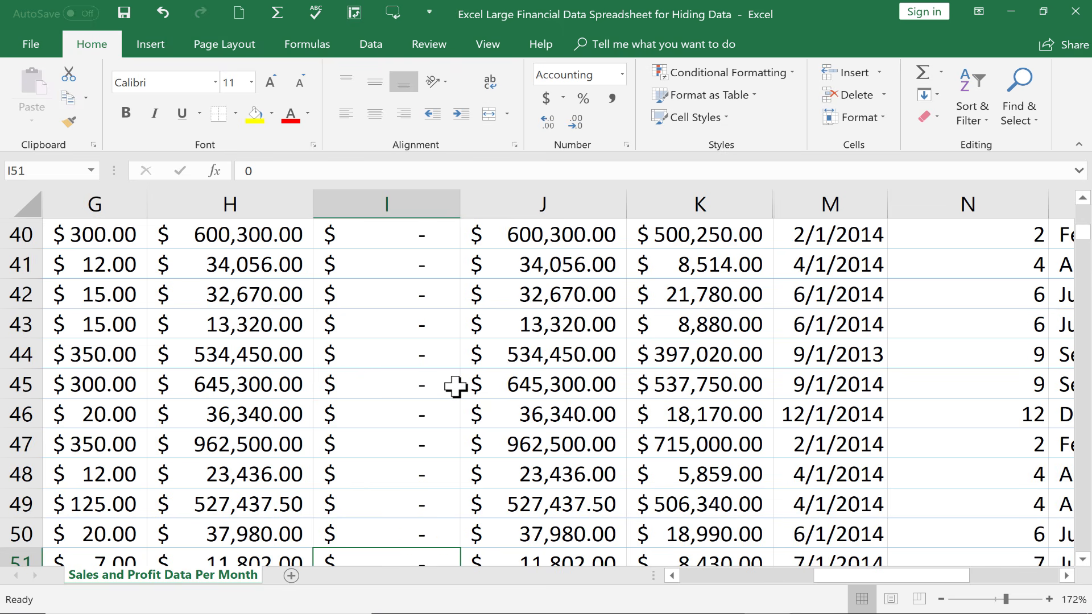
scroll(456, 386, "up", 13)
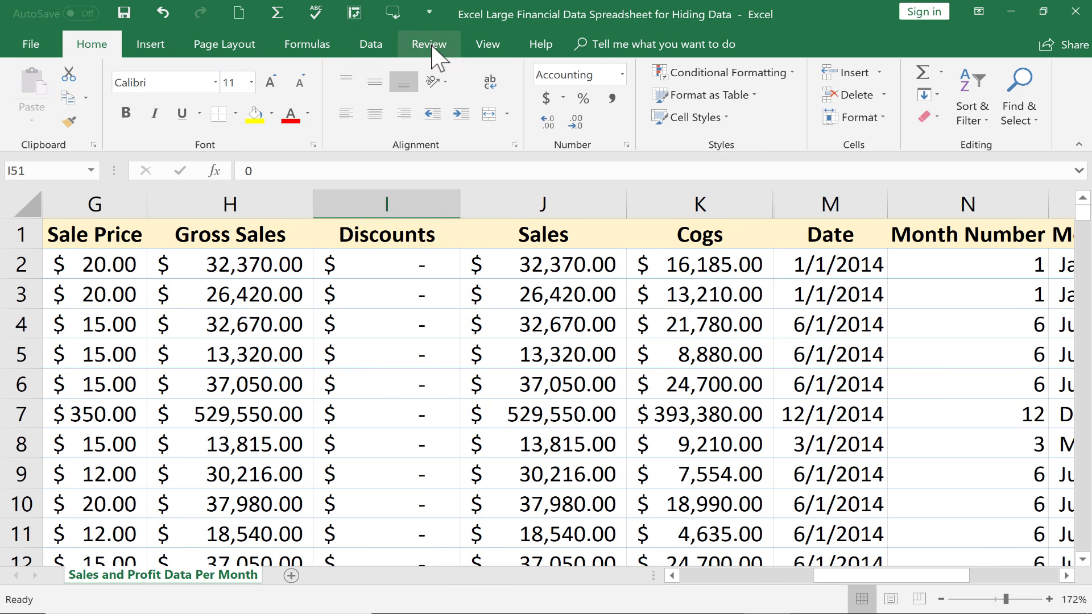
- Protect the workbook structure from the Review tab with a password, entered twice
left_click(429, 45)
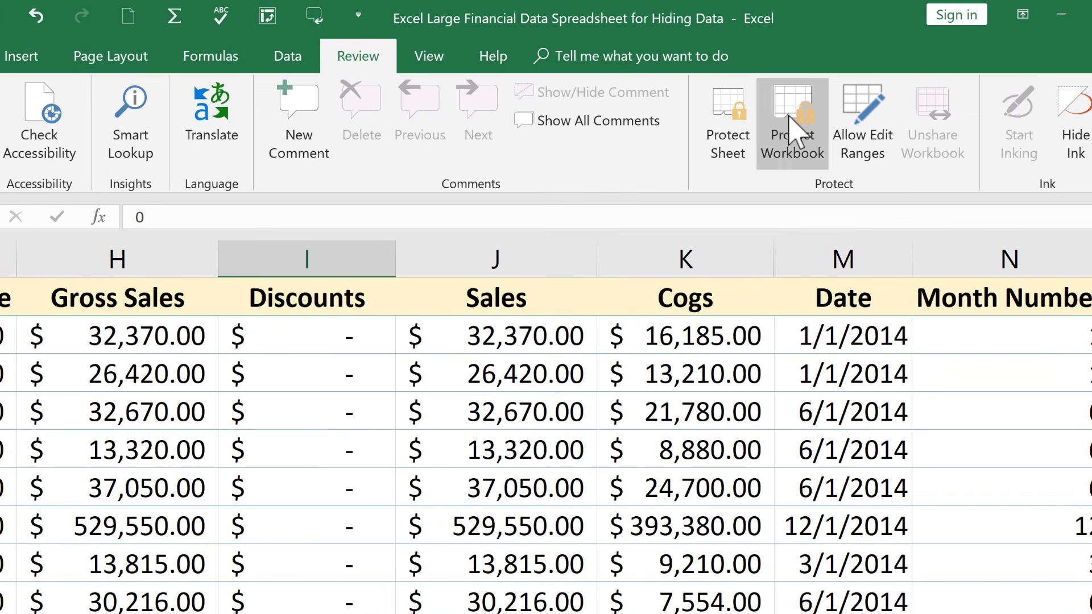
left_click(796, 132)
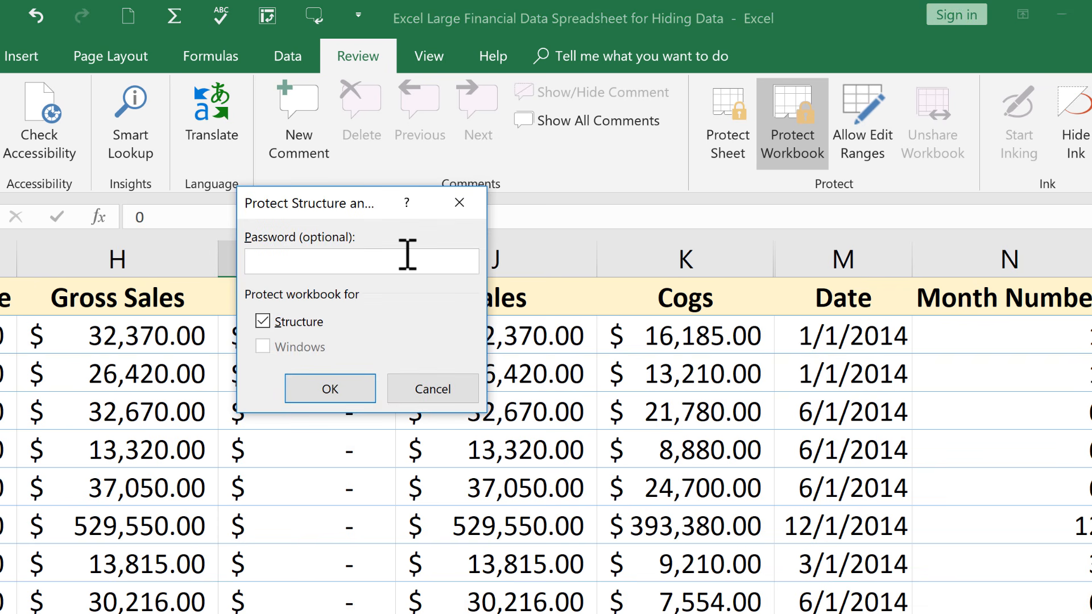
type("123456")
left_click(348, 389)
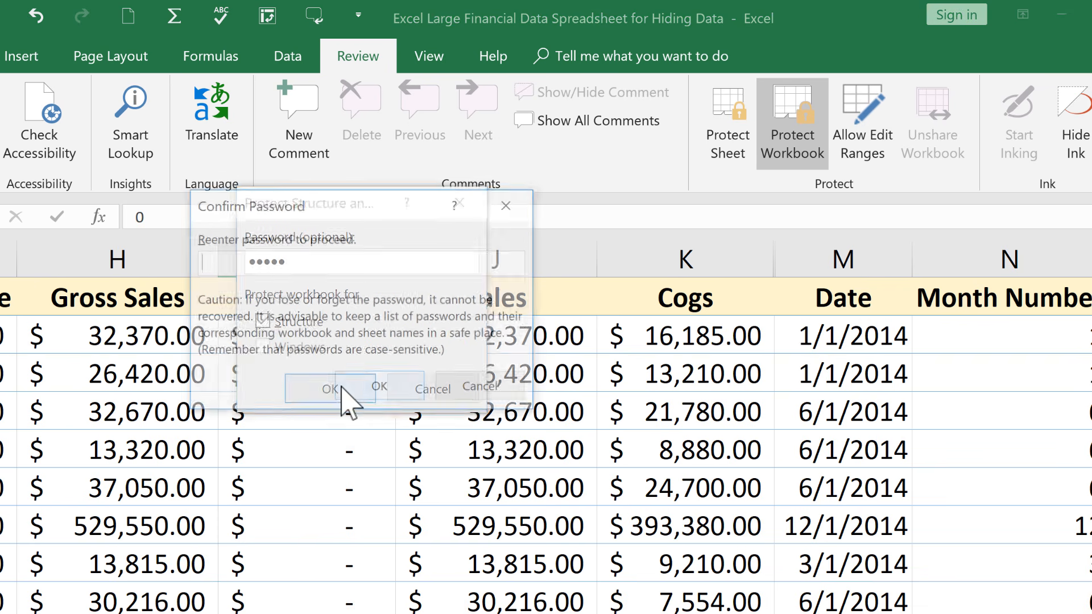
type("1")
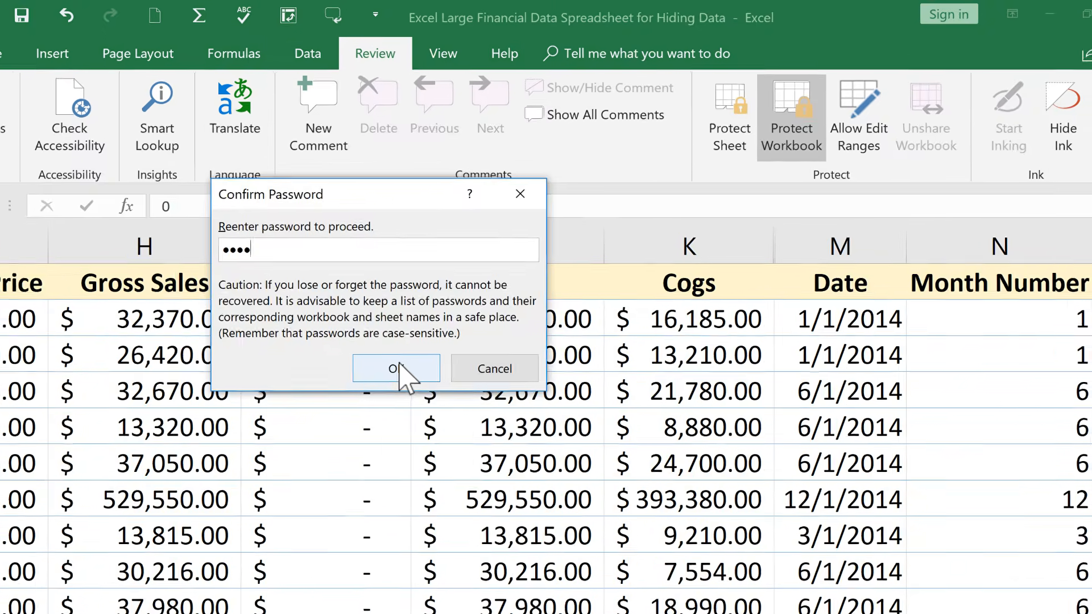
left_click(384, 384)
left_click(824, 382)
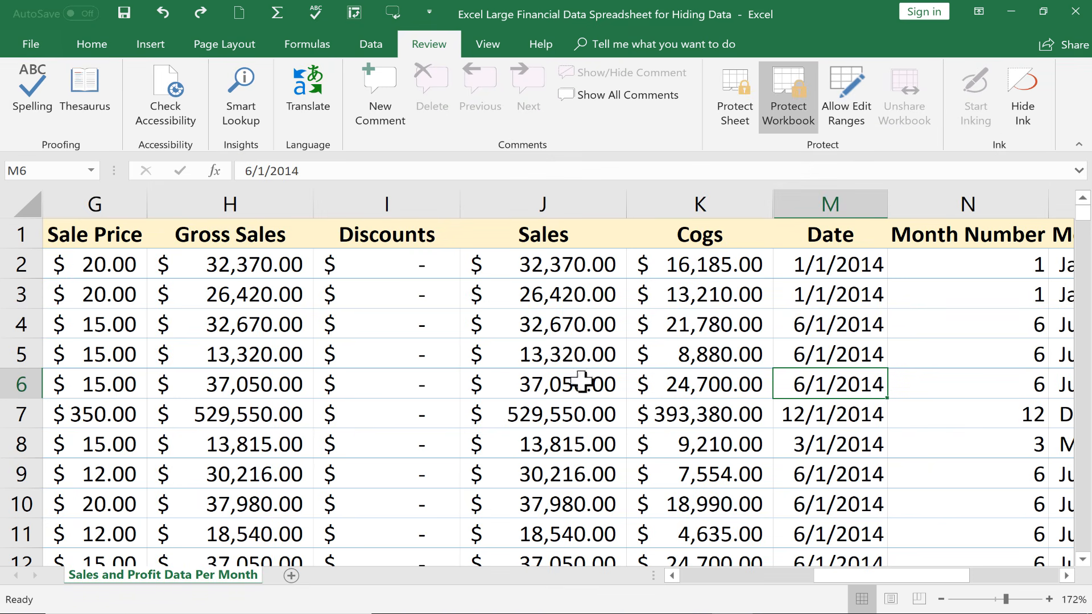
right_click(202, 579)
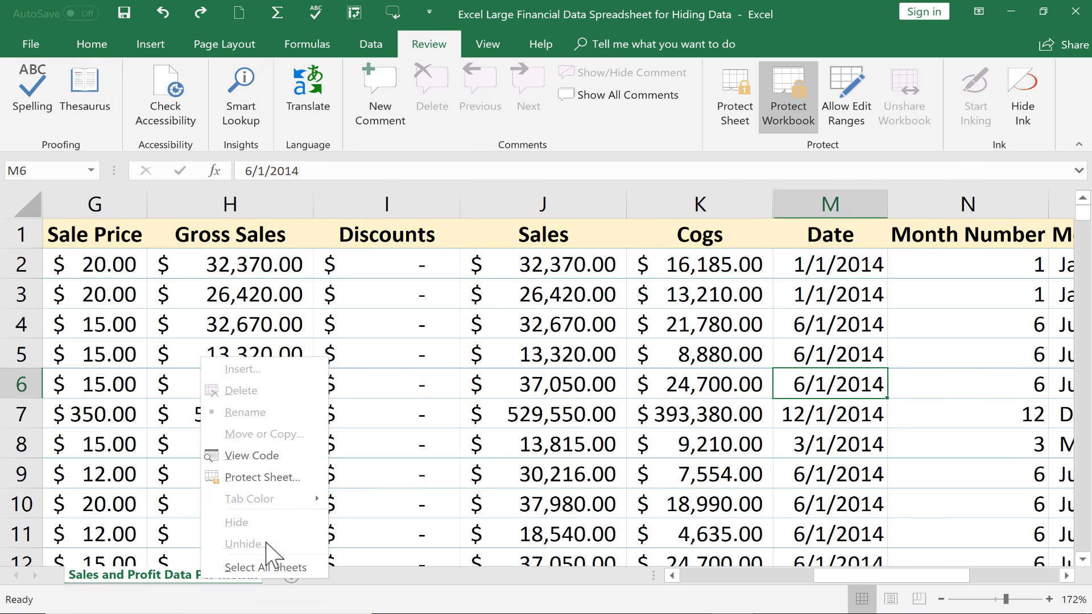
left_click(1045, 359)
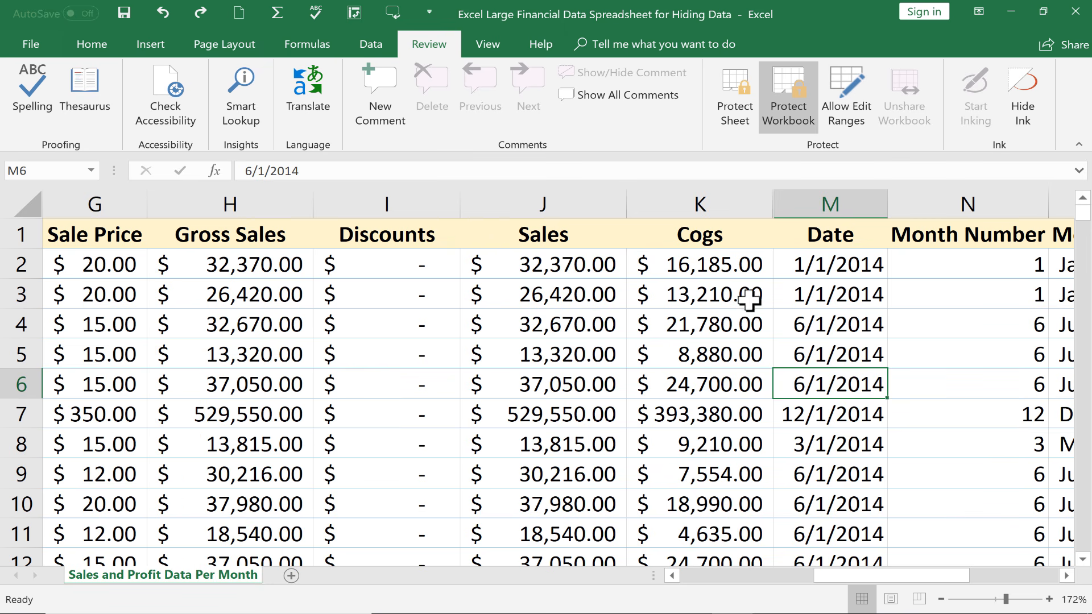
left_click(725, 266)
scroll(745, 200, "down", 1)
left_click_drag(746, 200, 824, 203)
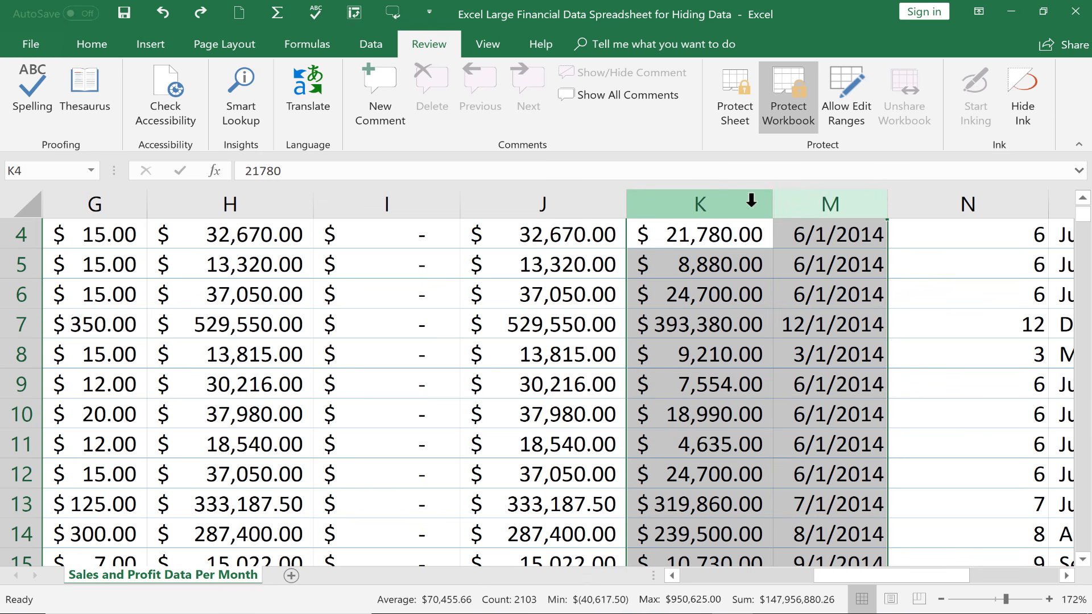
right_click(803, 203)
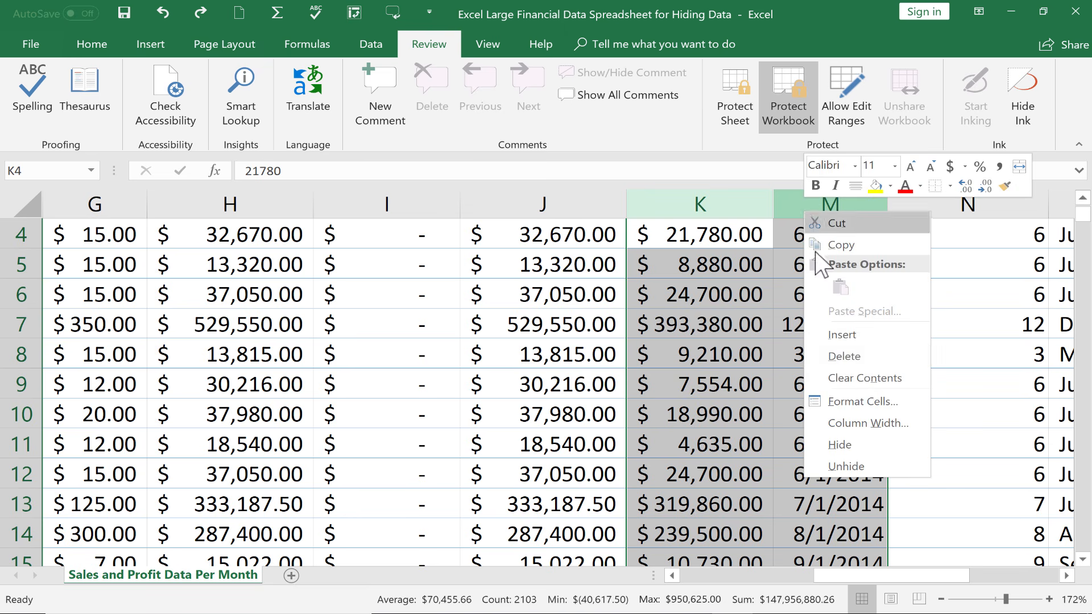
left_click(859, 463)
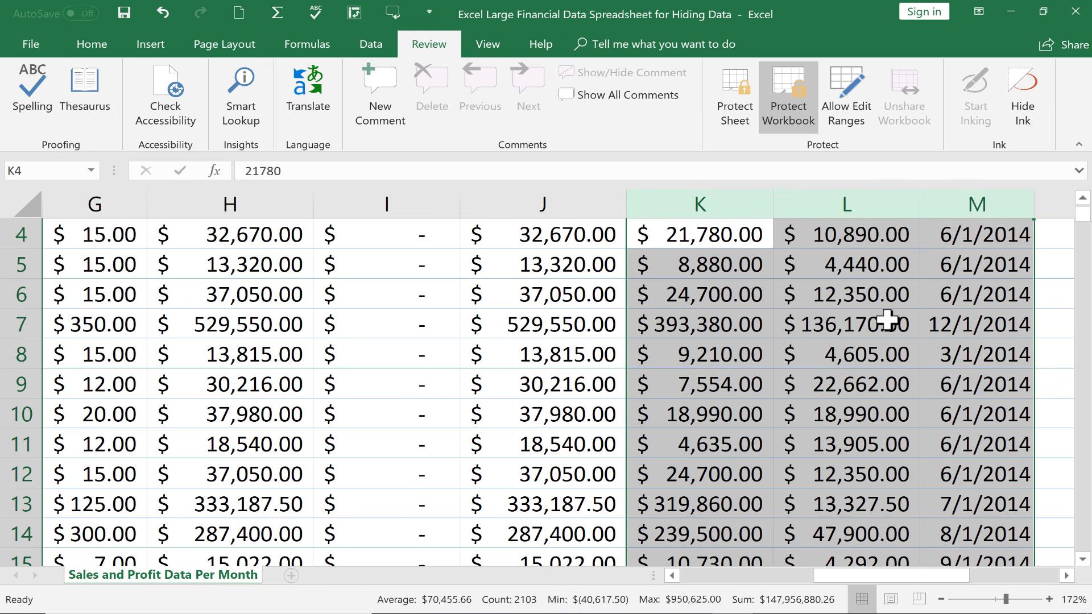
scroll(887, 319, "up", 1)
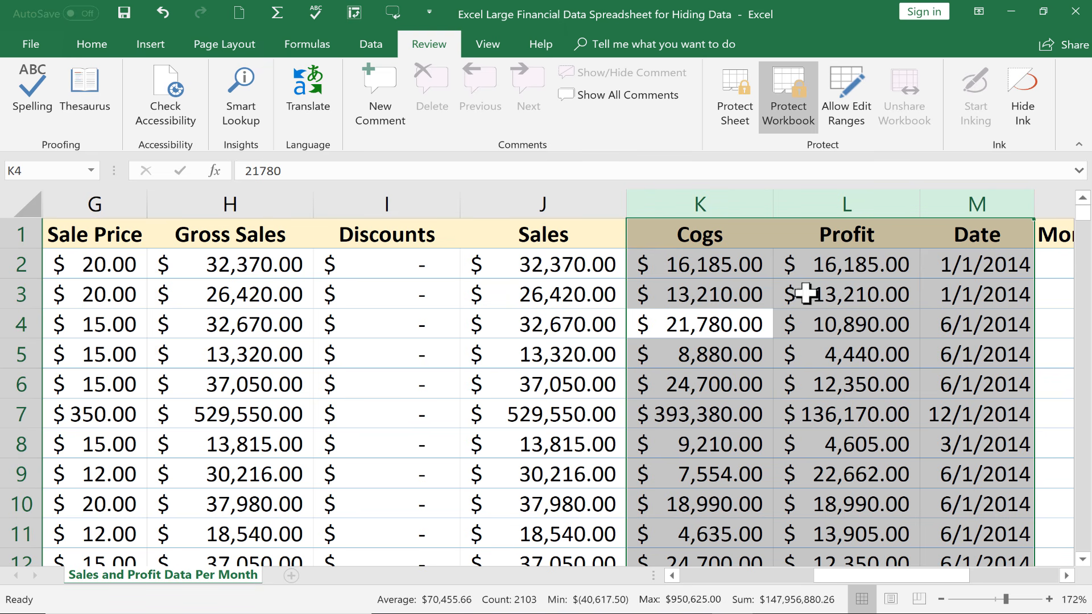
scroll(824, 213, "down", 1)
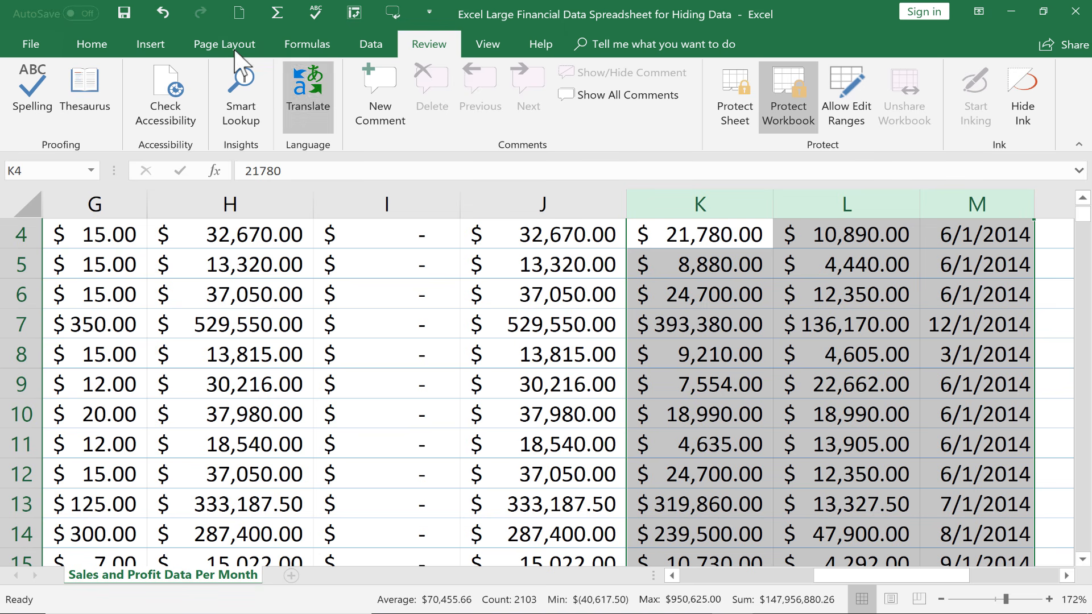
left_click(163, 13)
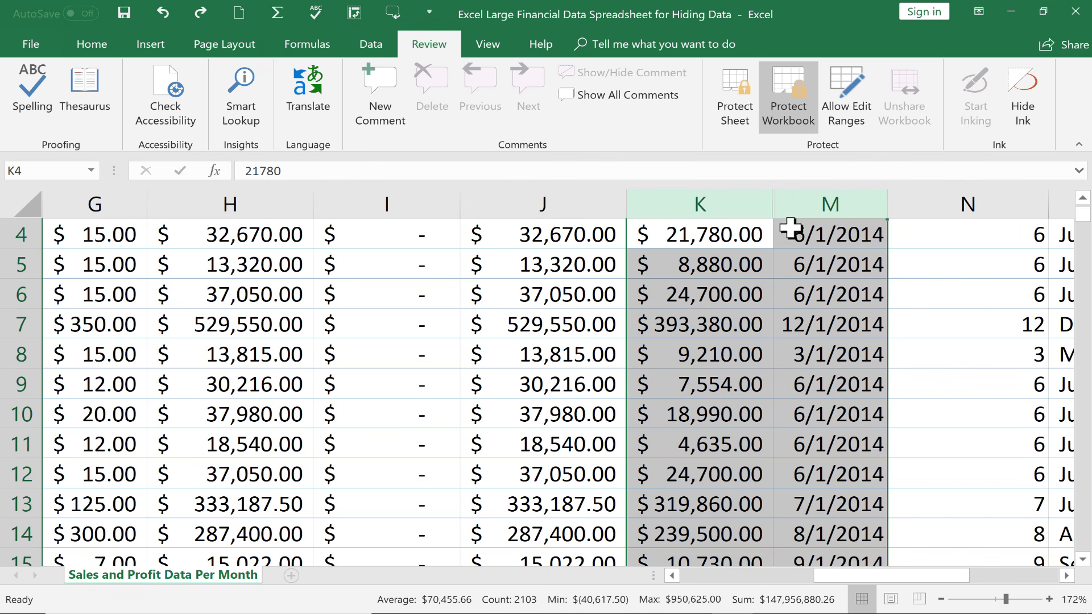
left_click(557, 434)
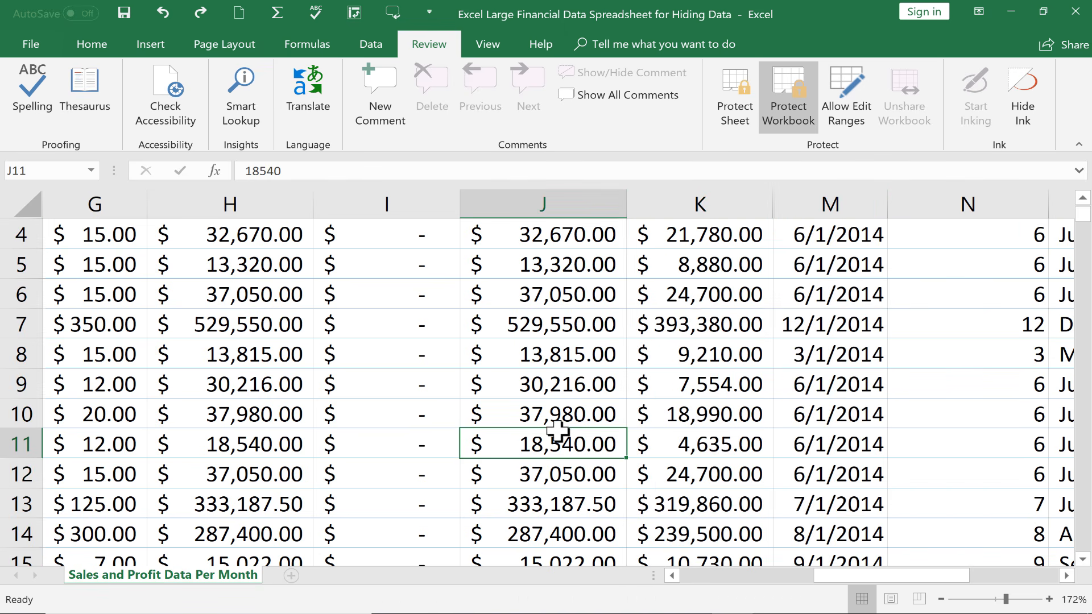
left_click(28, 46)
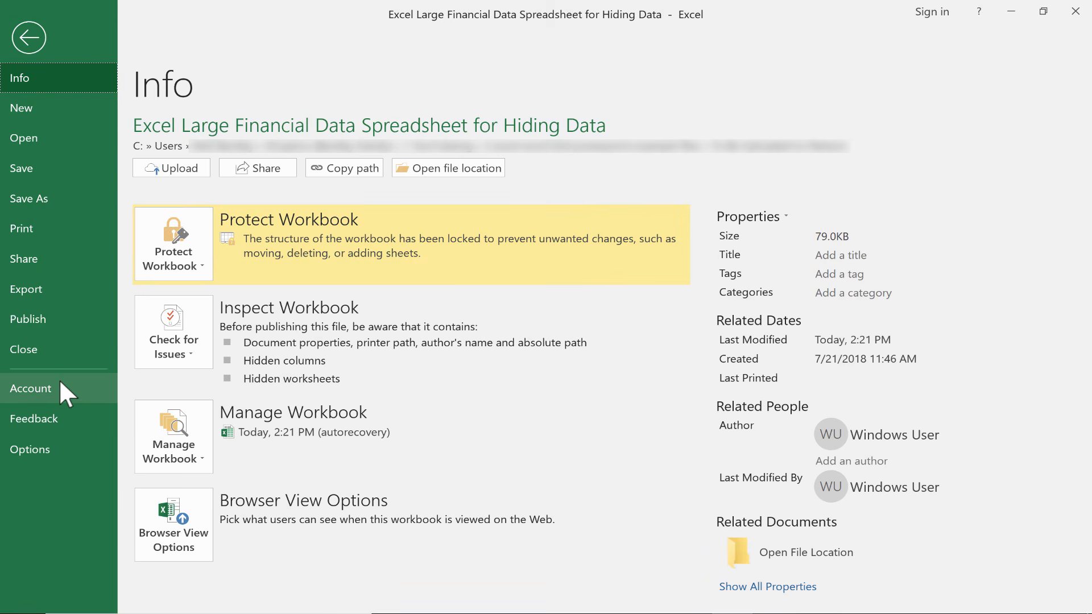
left_click(21, 229)
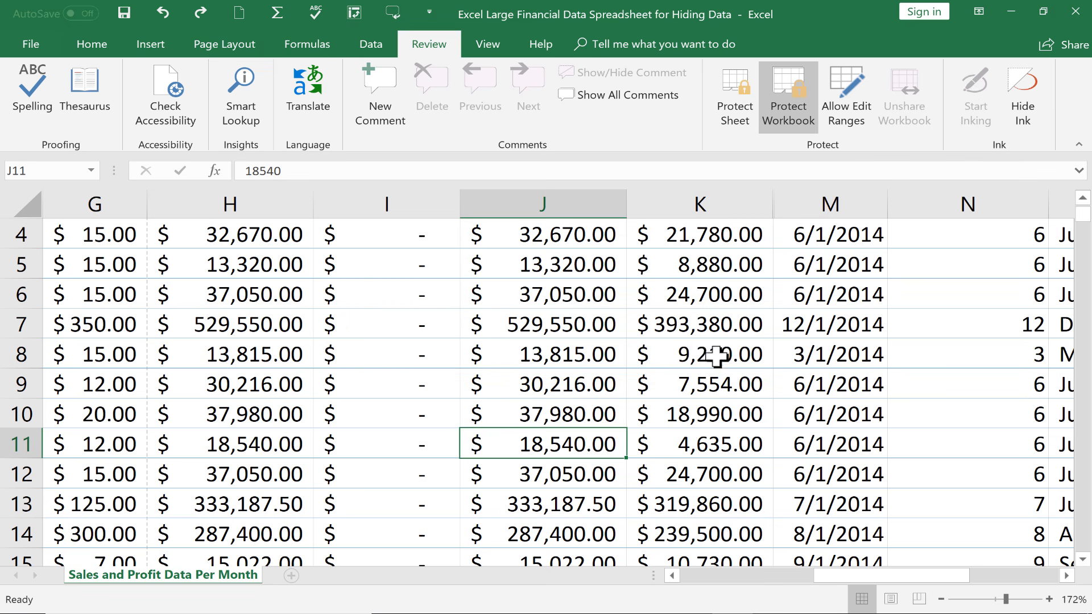
scroll(641, 367, "up", 1)
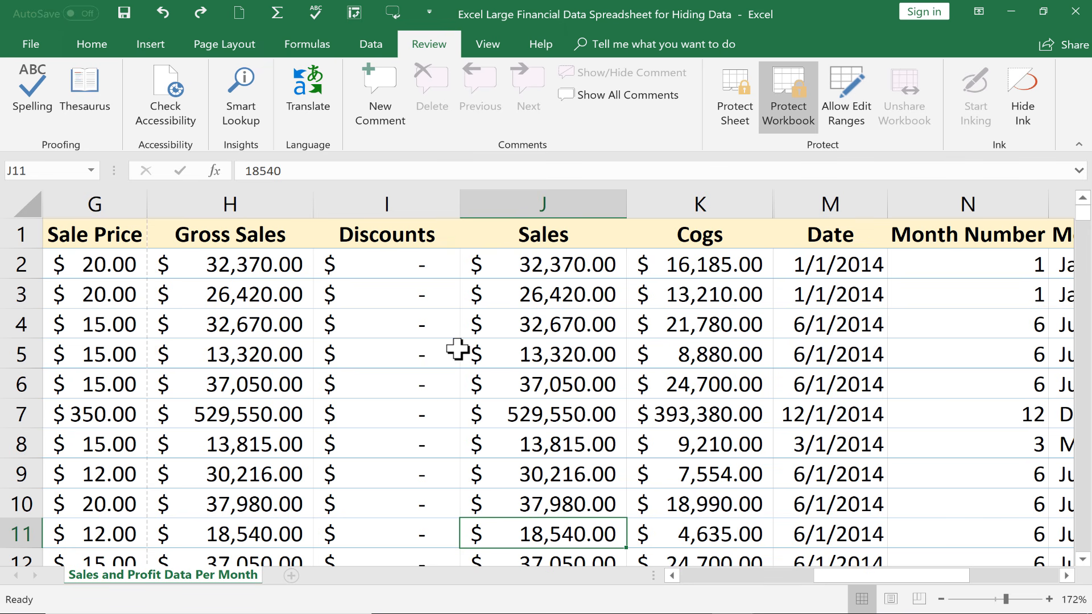
left_click(555, 413)
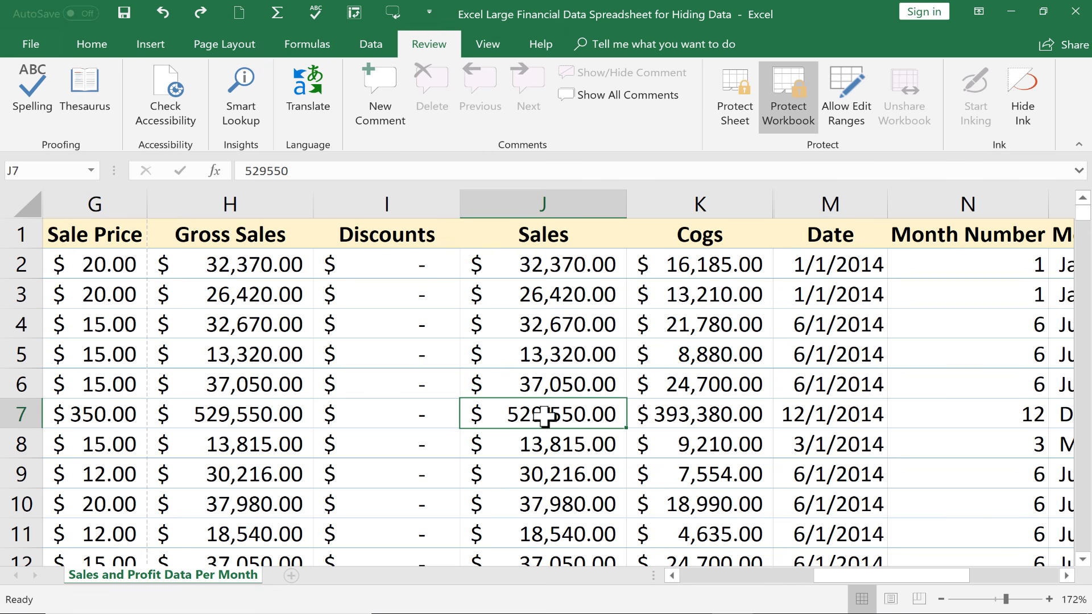
left_click(563, 446)
- Give cell J7 a white font and confirm its value still exists
left_click(563, 414)
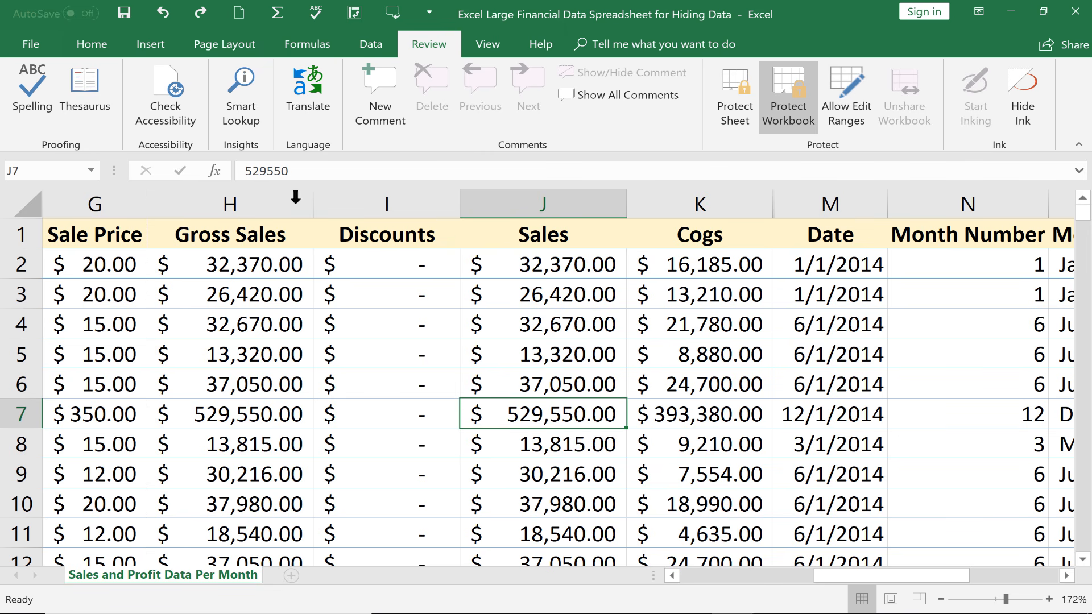
left_click(105, 45)
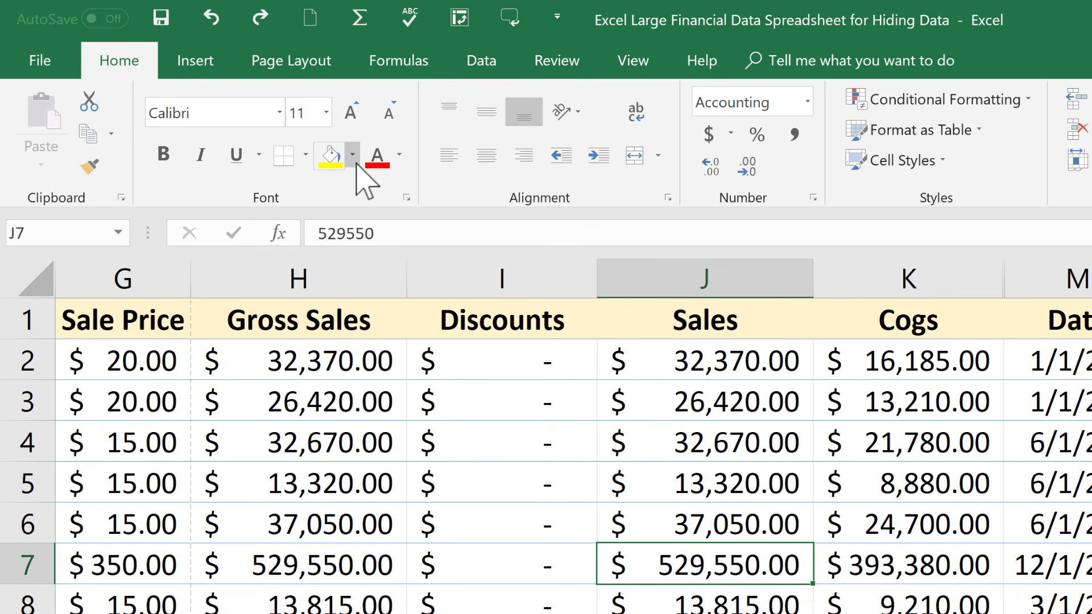
left_click(399, 154)
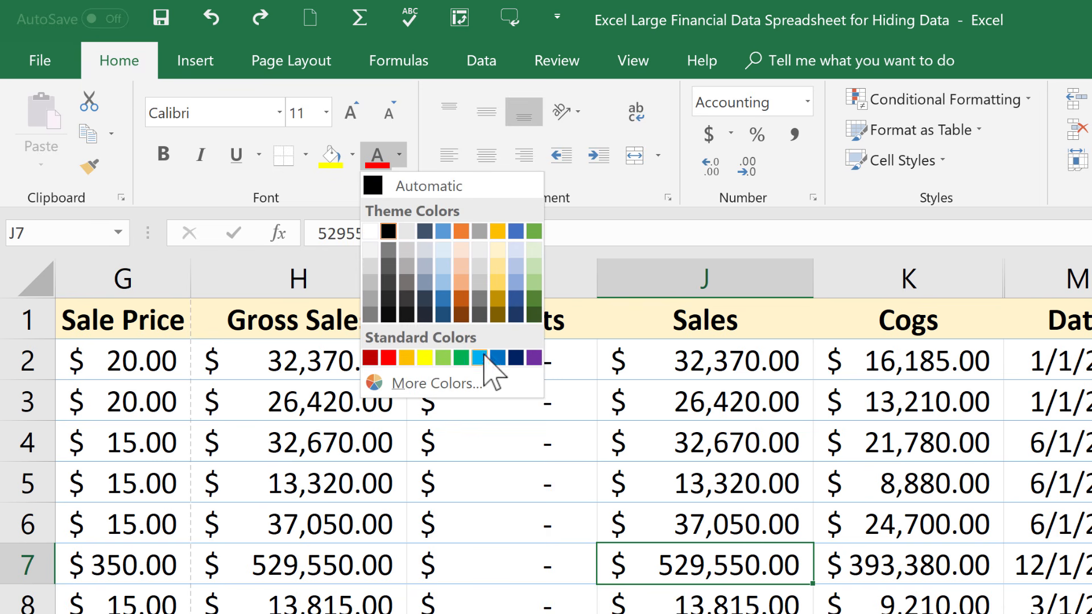
left_click(371, 231)
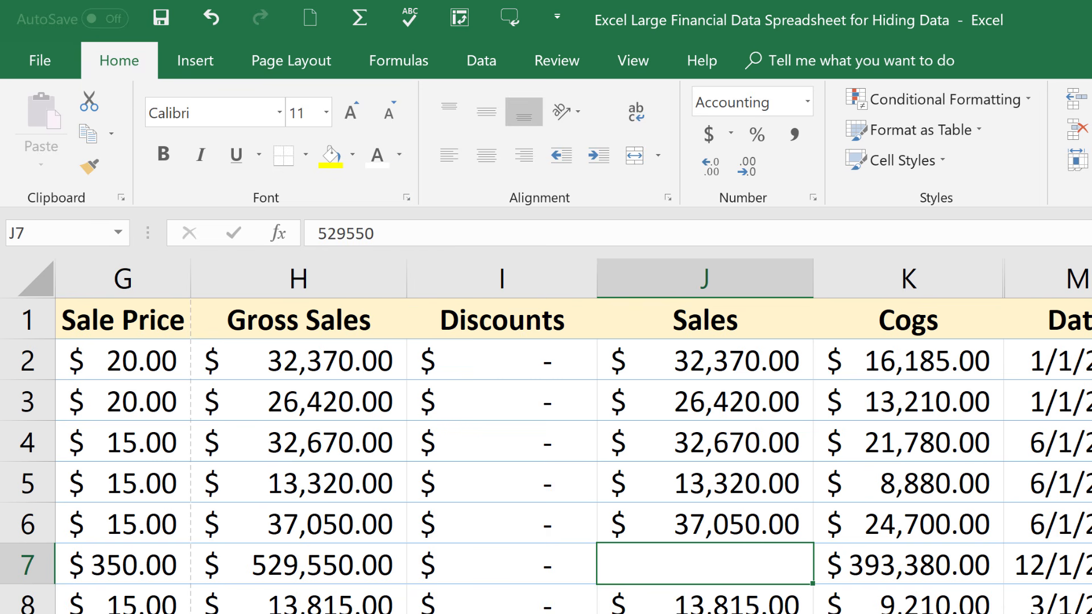
left_click(737, 613)
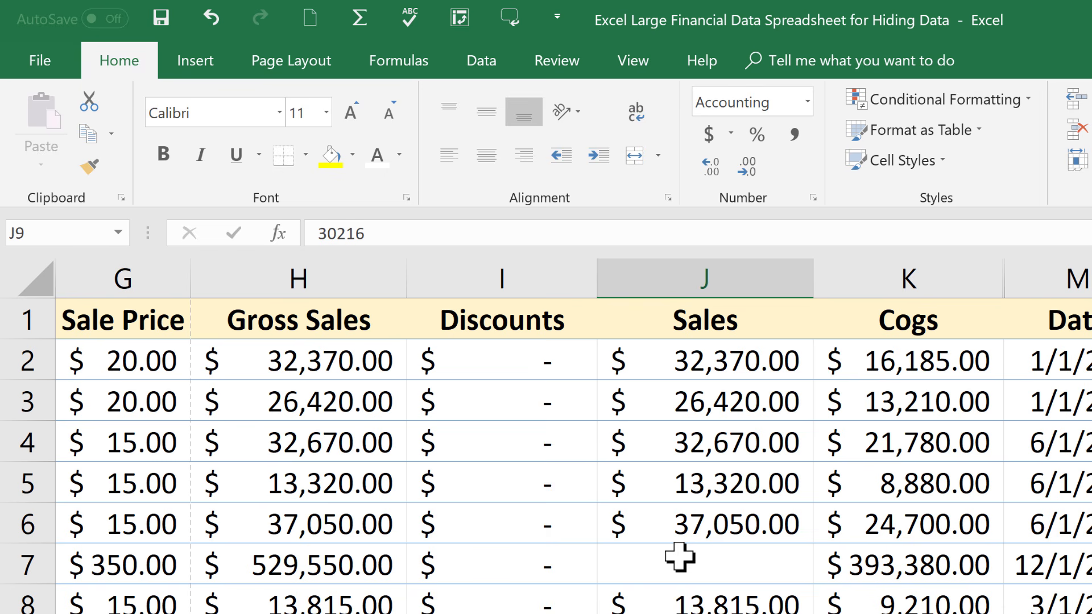
left_click(721, 563)
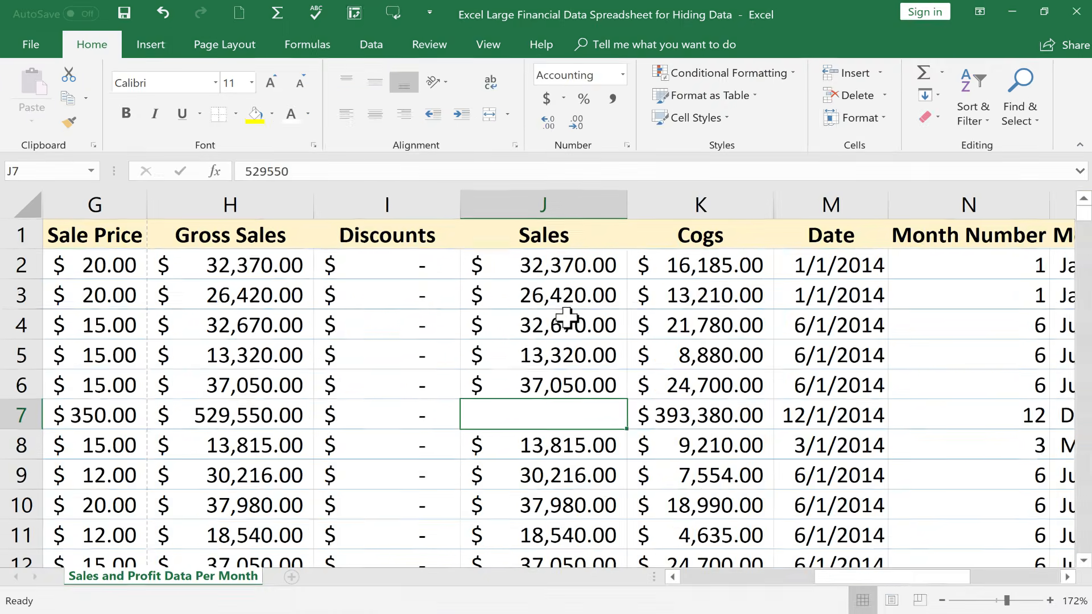
- Apply the white font to the block J4:M11 so its values no longer show
left_click_drag(583, 335, 836, 543)
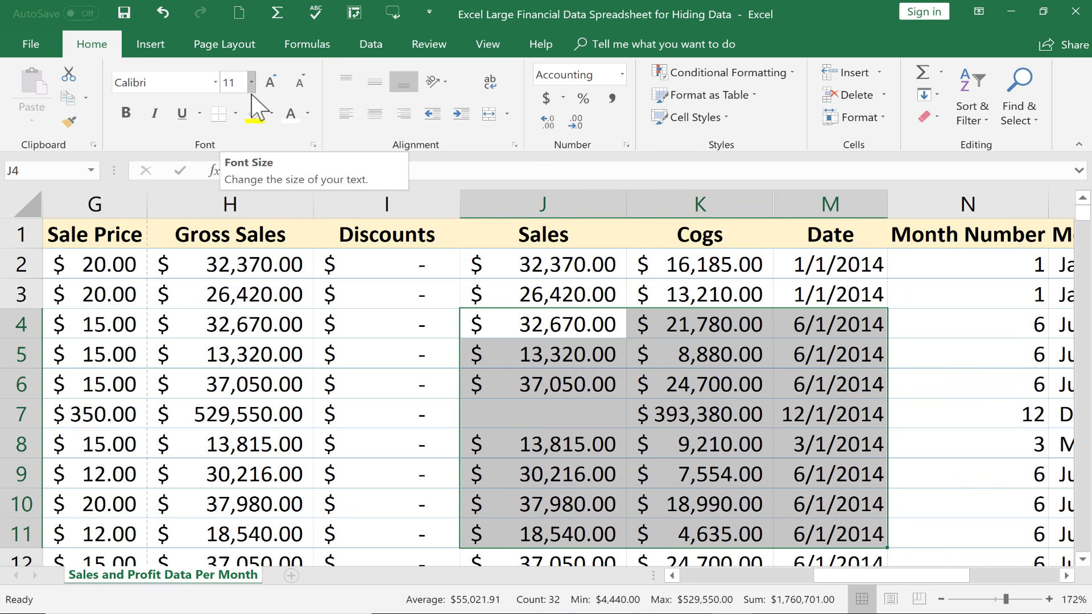
left_click(295, 118)
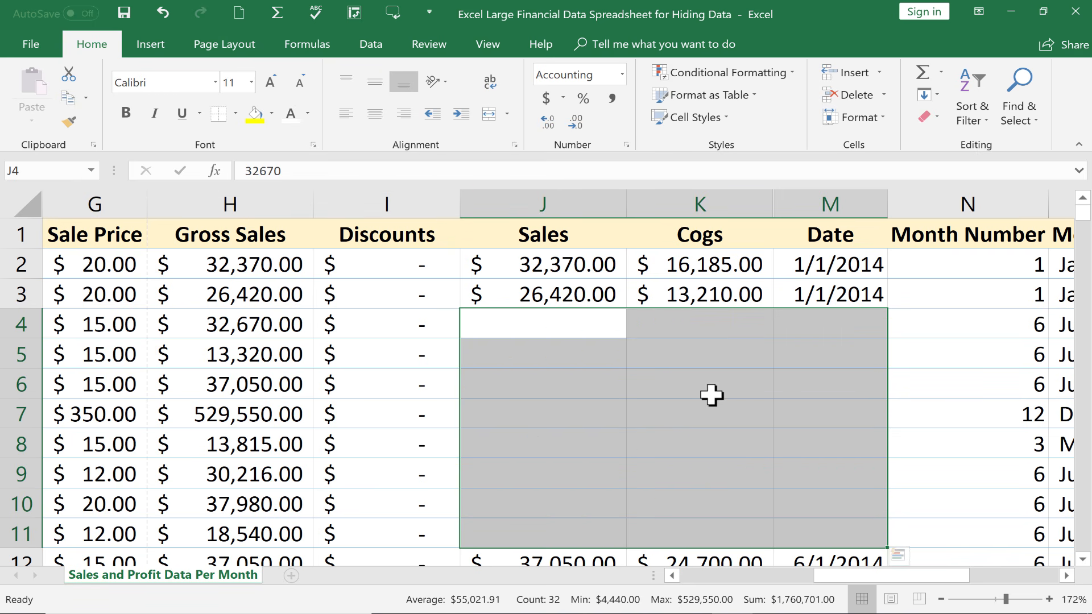
left_click(742, 424)
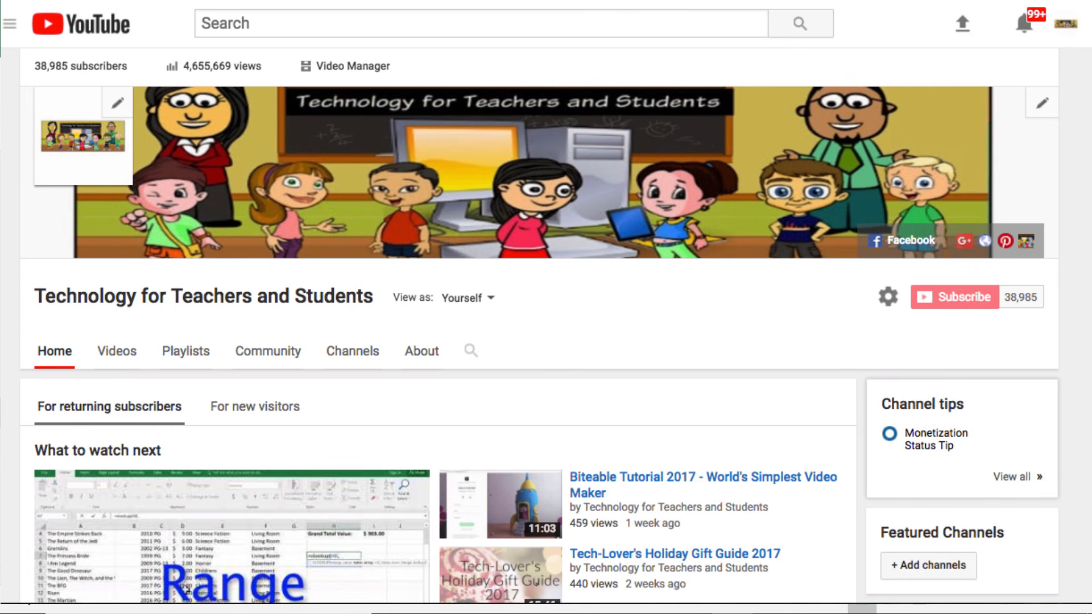
- Subscribe to Technology for Teachers and Students and enable bell notifications for all videos
left_click(671, 590)
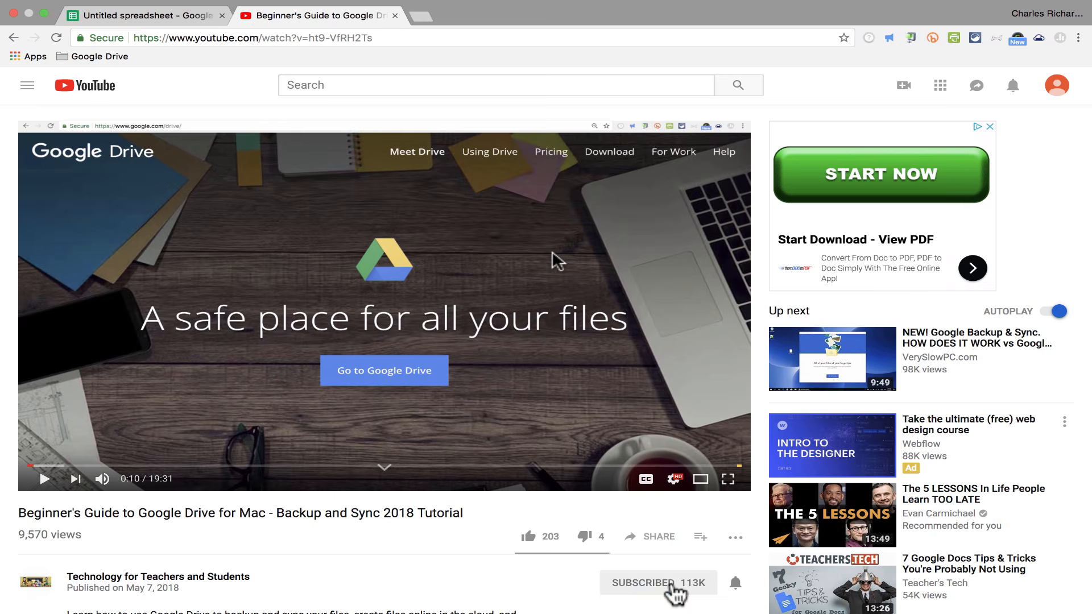
scroll(554, 260, "down", 5)
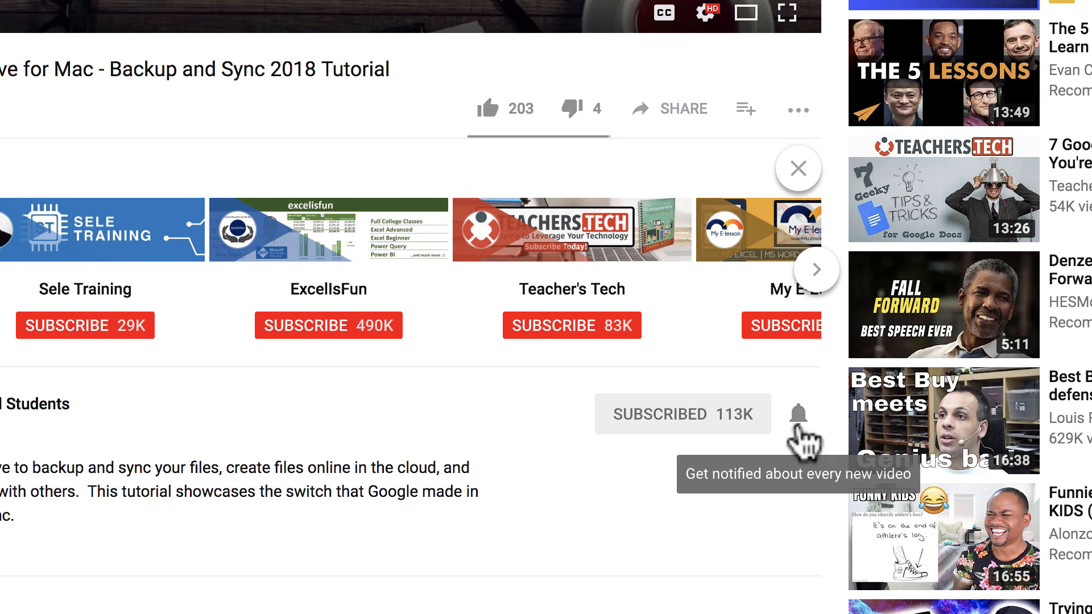
left_click(796, 421)
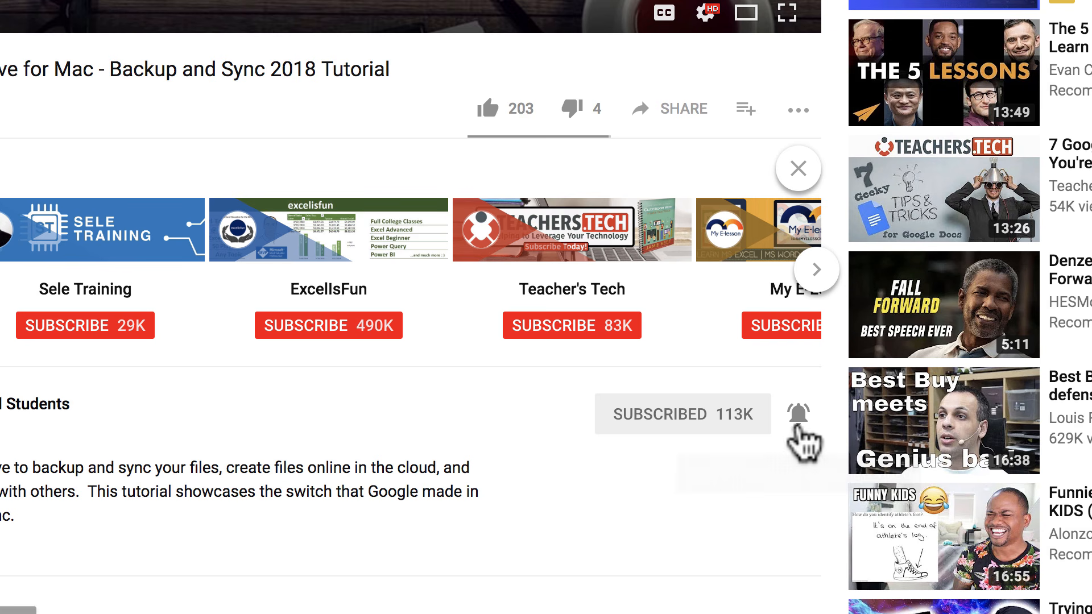